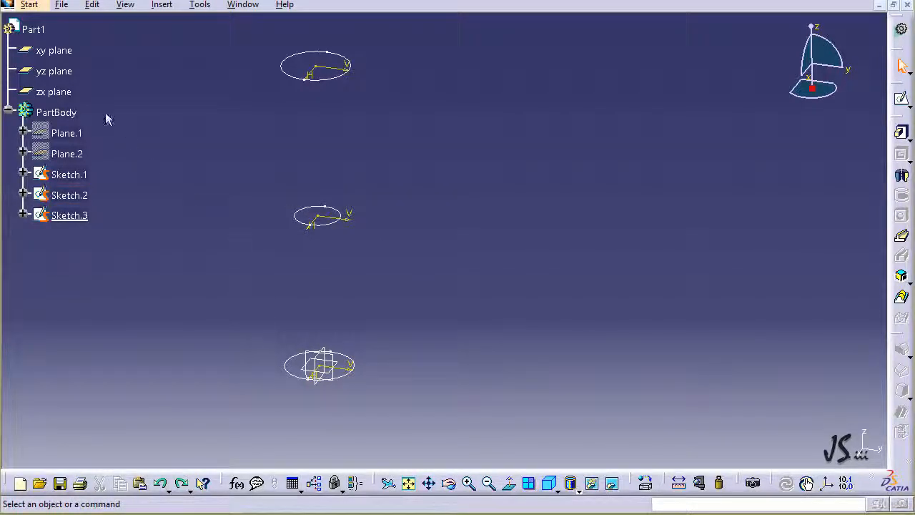
- Start a new sketch on the yz plane
left_click(54, 71)
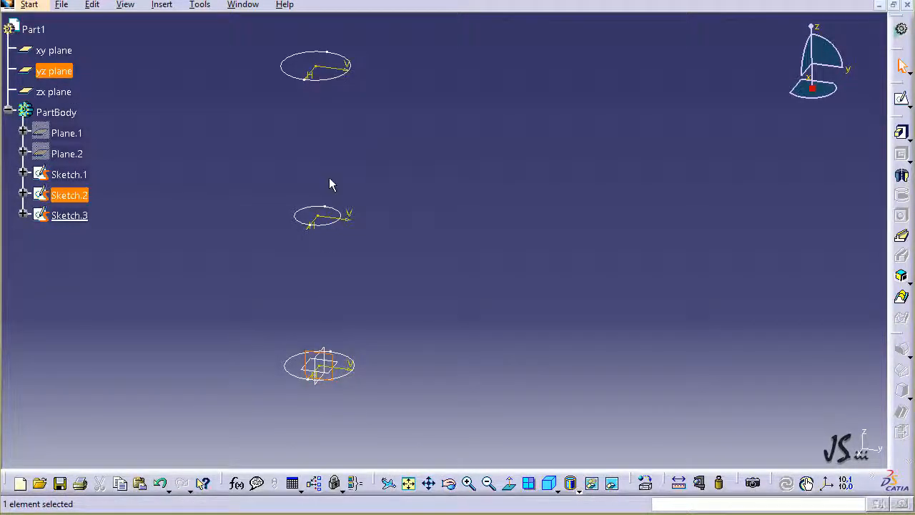
left_click(901, 99)
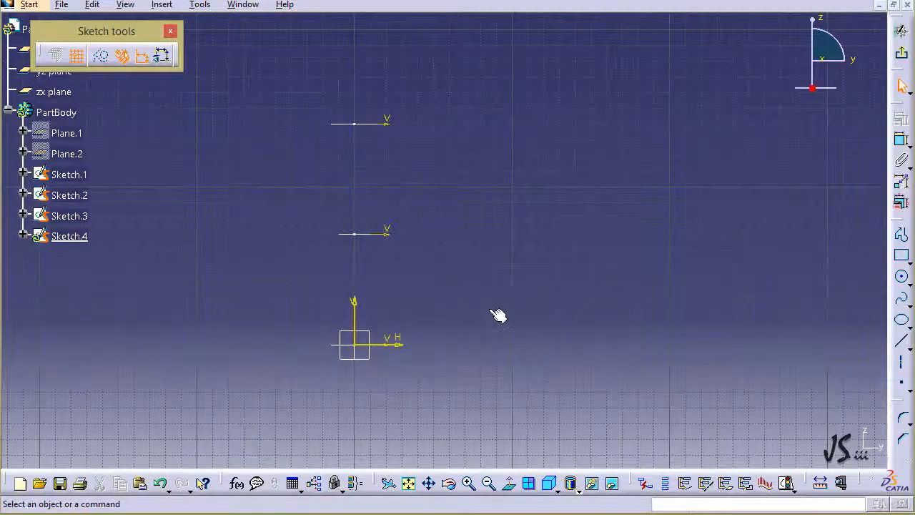
mouse_move(494, 347)
middle_mouse_down()
mouse_move(486, 341)
mouse_move(491, 284)
middle_mouse_up()
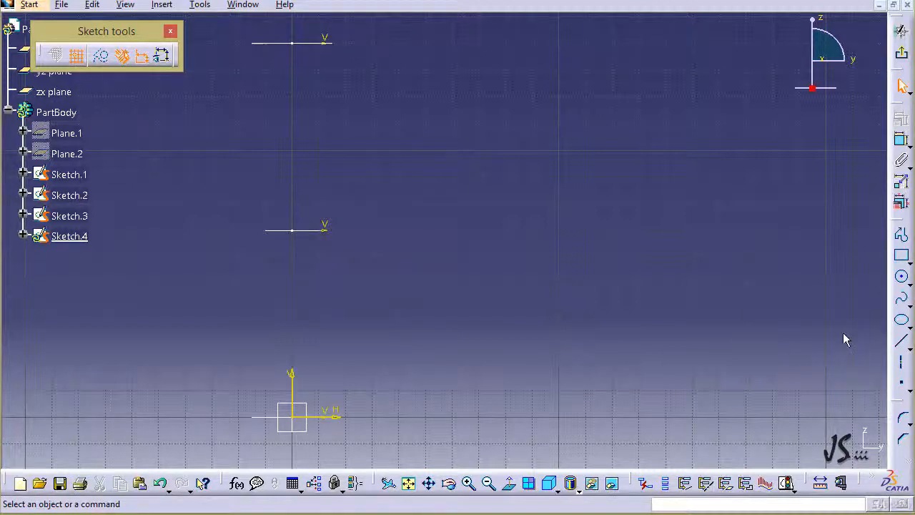
- With grid snapping off, sketch a five-point spline from the H axis about 29 mm out up to about H 21, V 67 mm near the middle circle
left_click(902, 298)
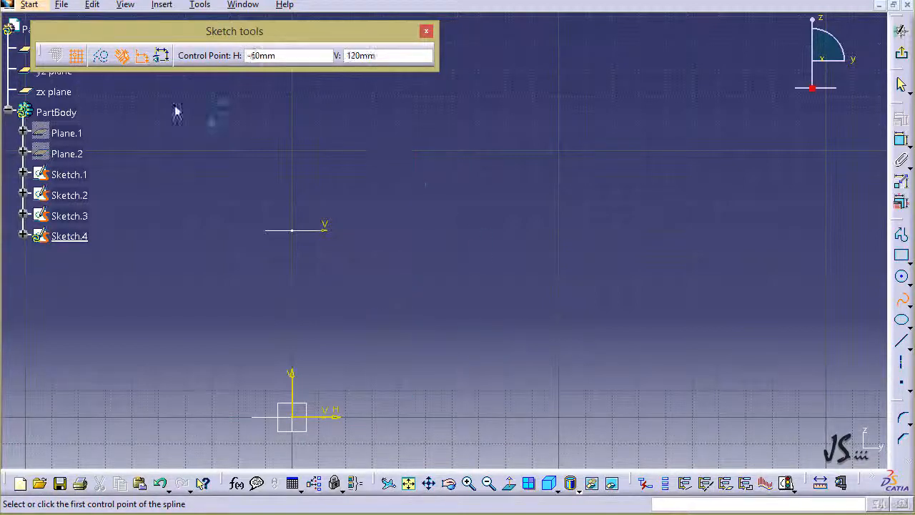
left_click(77, 57)
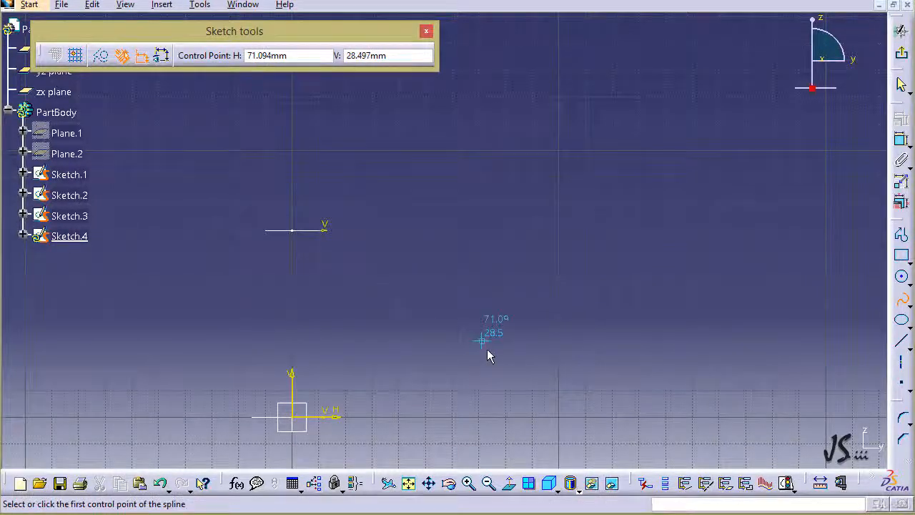
left_click(370, 416)
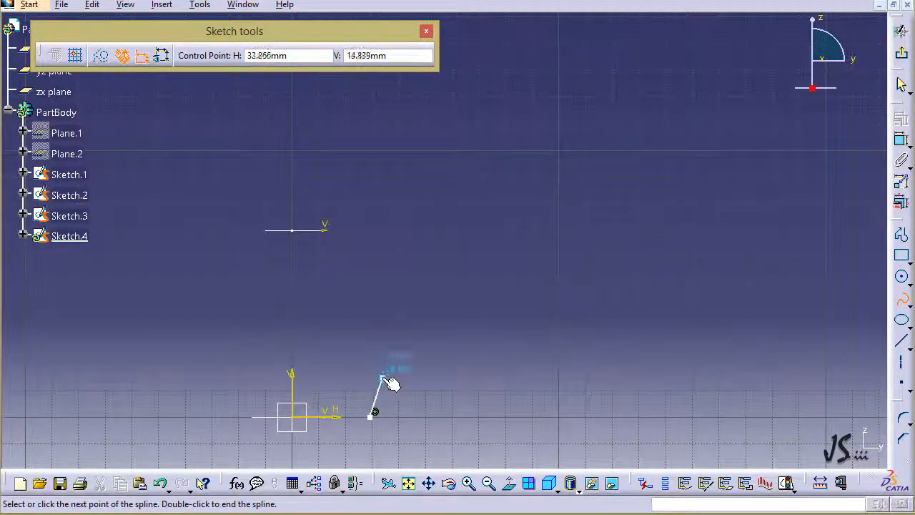
left_click(377, 392)
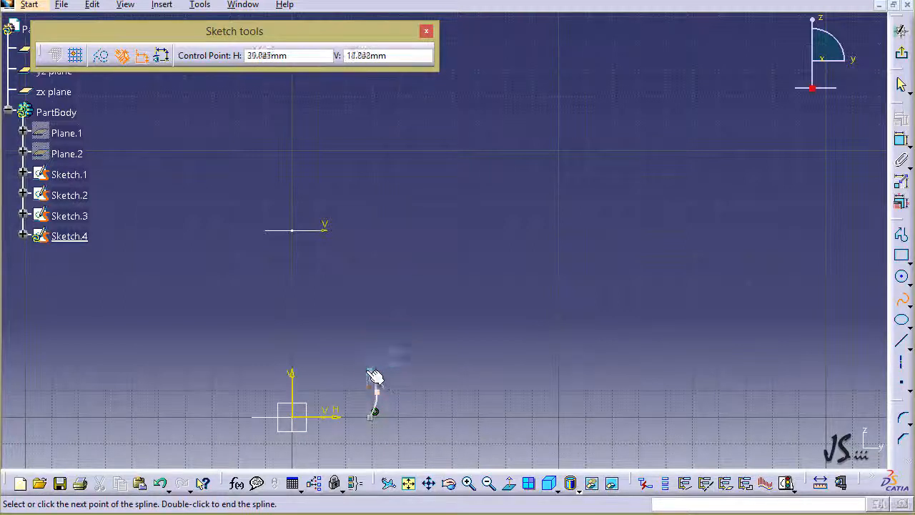
left_click(343, 370)
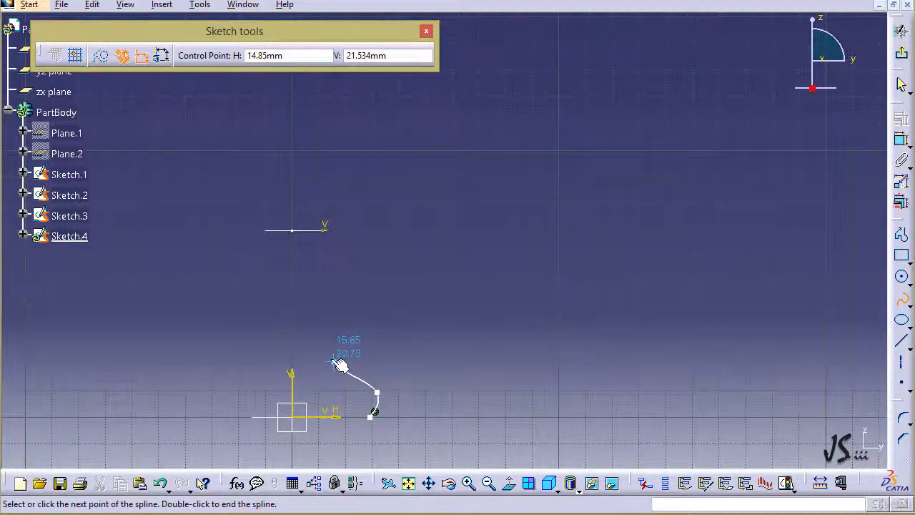
left_click(326, 346)
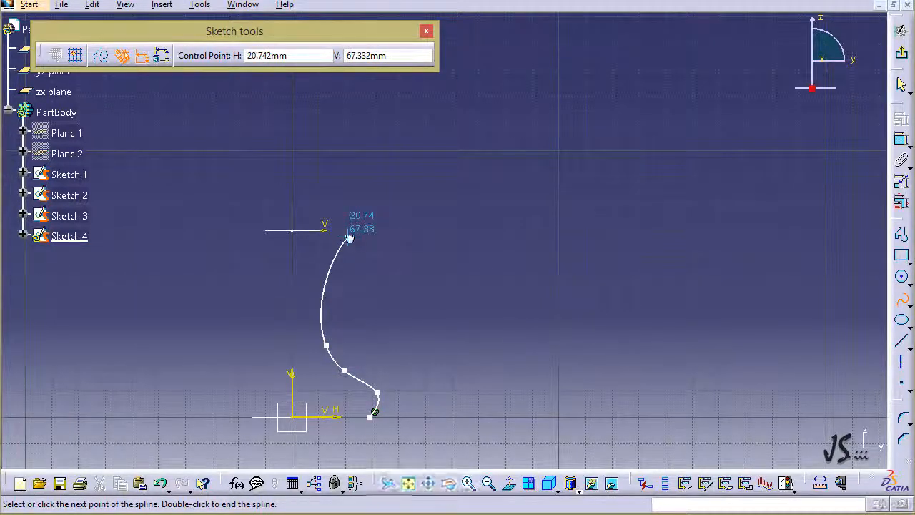
left_click(347, 238)
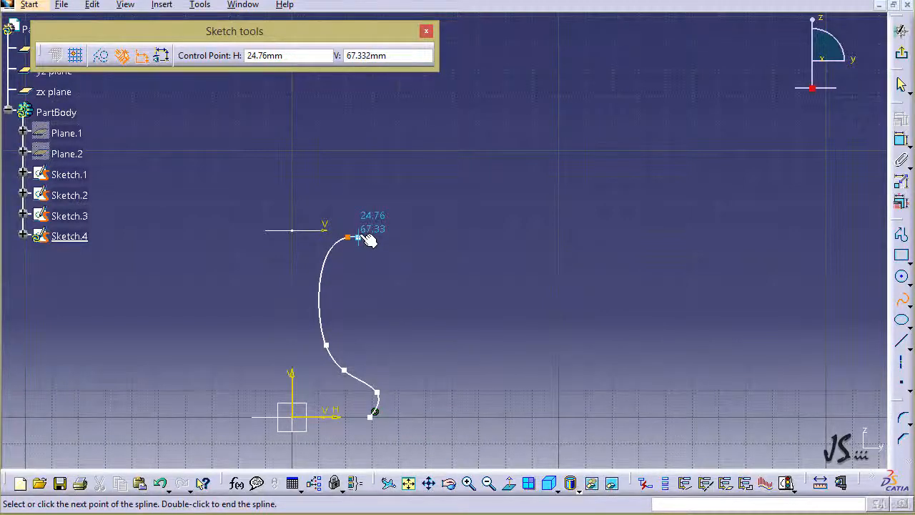
key("Escape")
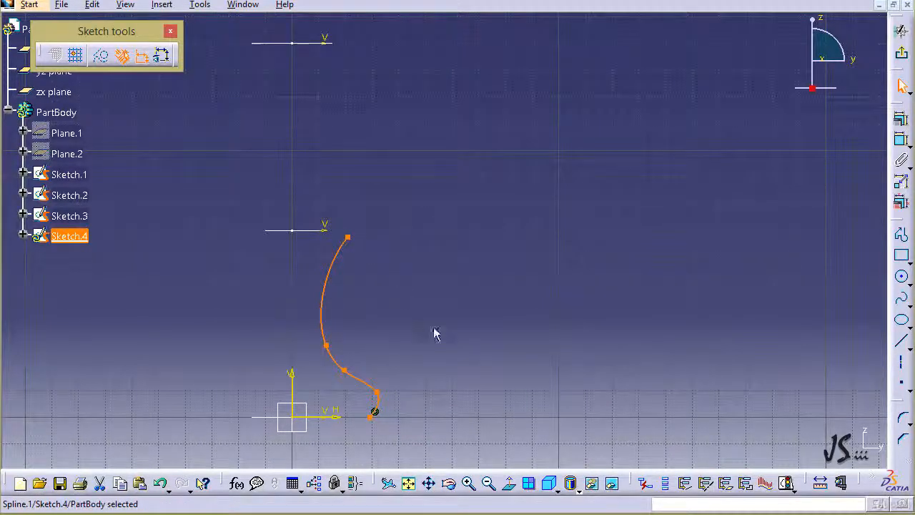
left_click(386, 430)
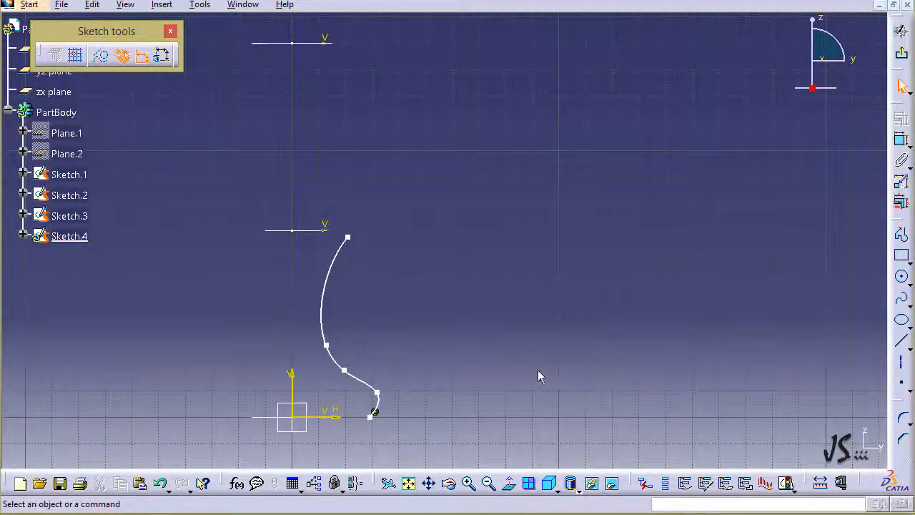
- Make the spline's lower end point coincident with the bottom circle, Sketch.1
left_click(375, 413)
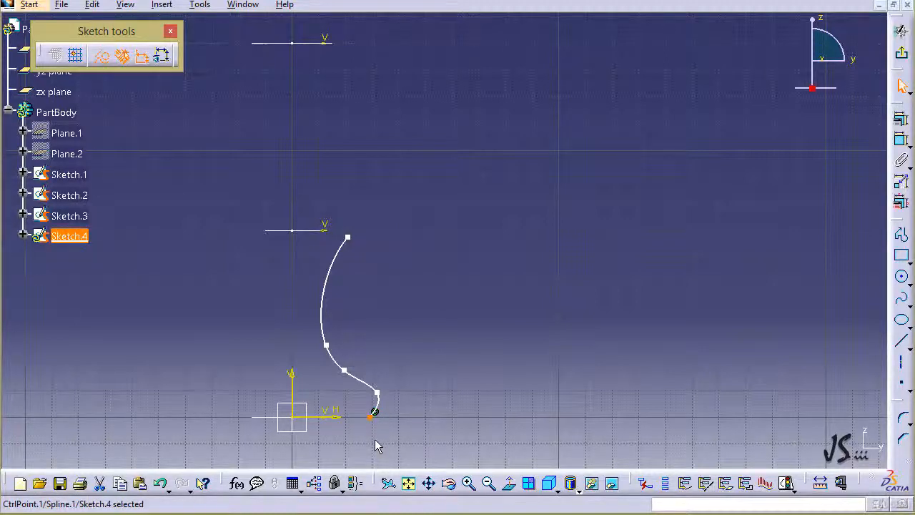
left_click(273, 417, "ctrl")
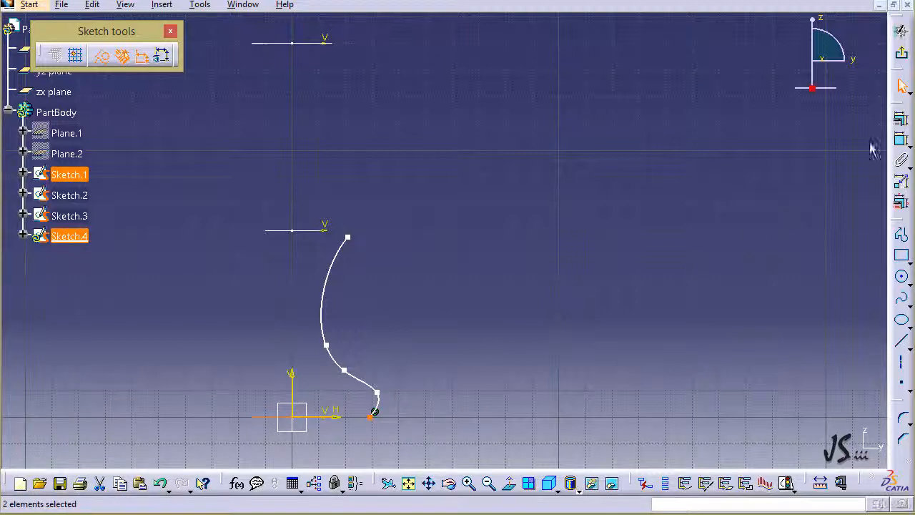
left_click(900, 119)
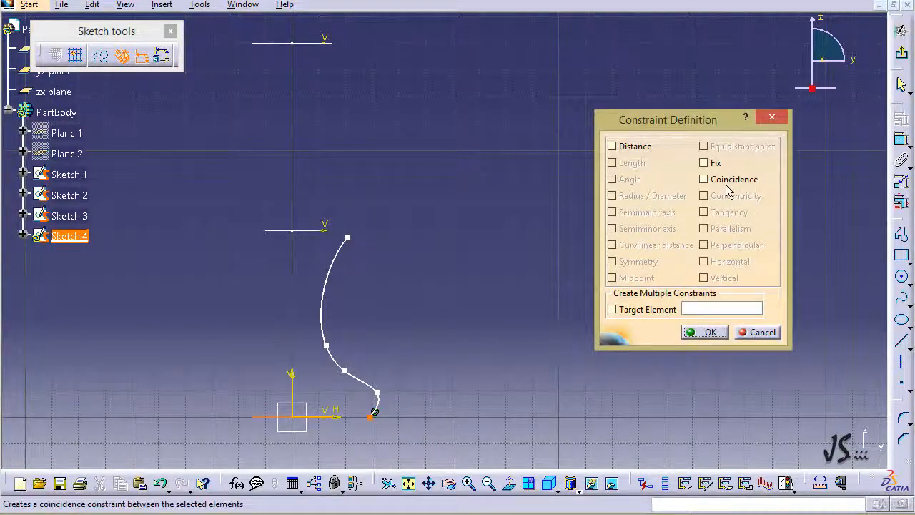
left_click(724, 180)
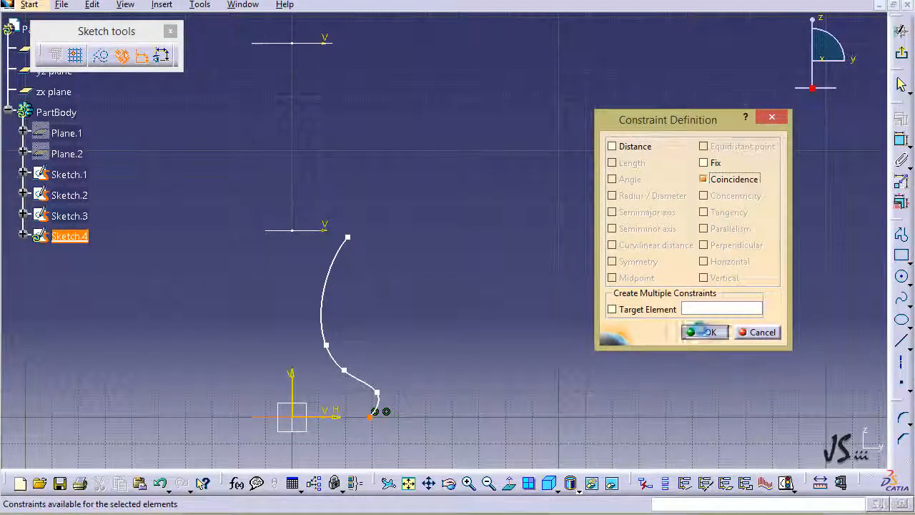
left_click(701, 331)
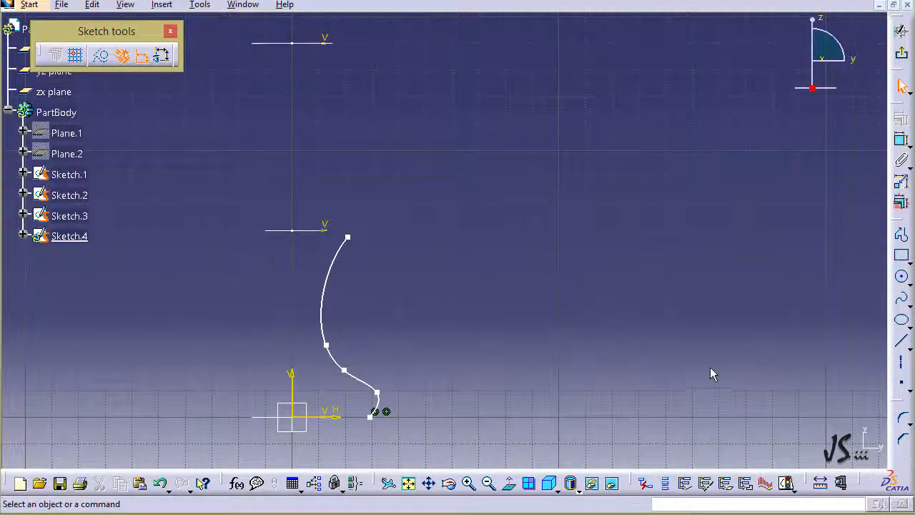
- Dimension the spline's lower end point from the vertical axis and set the distance to 15 mm
left_click(902, 141)
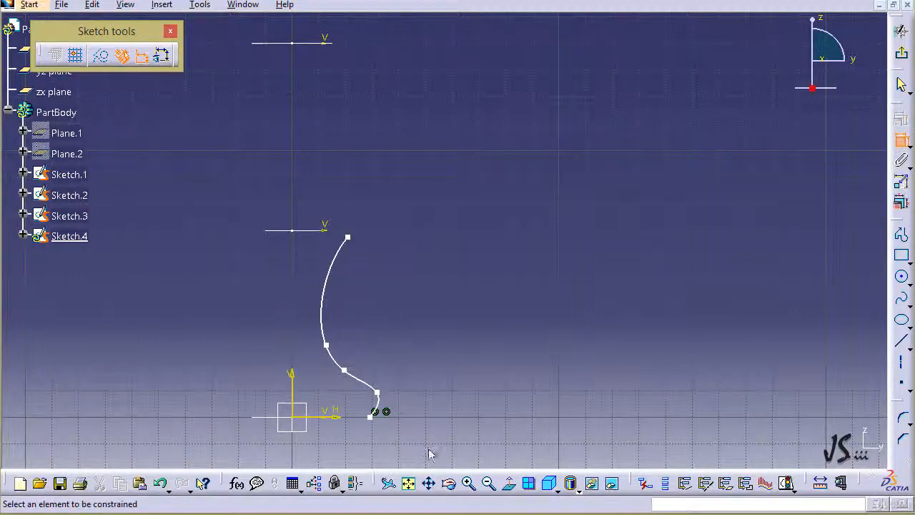
left_click(370, 419)
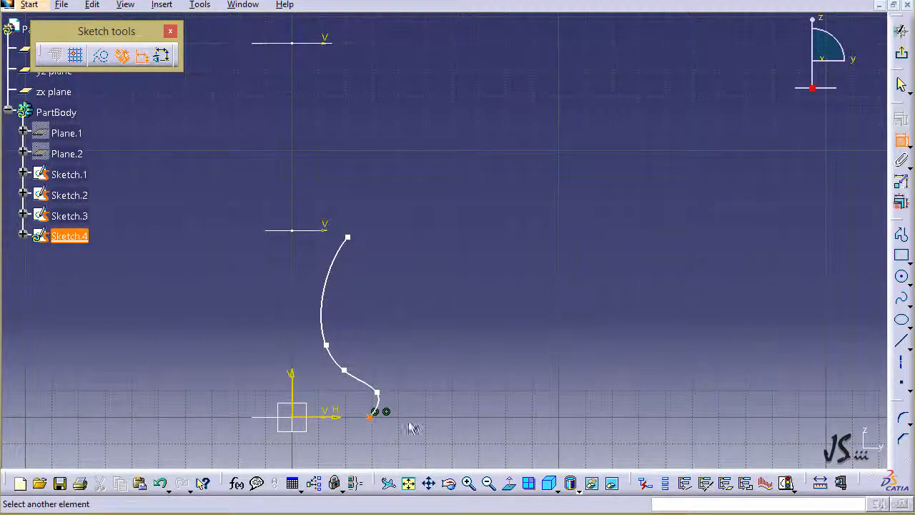
left_click(292, 375)
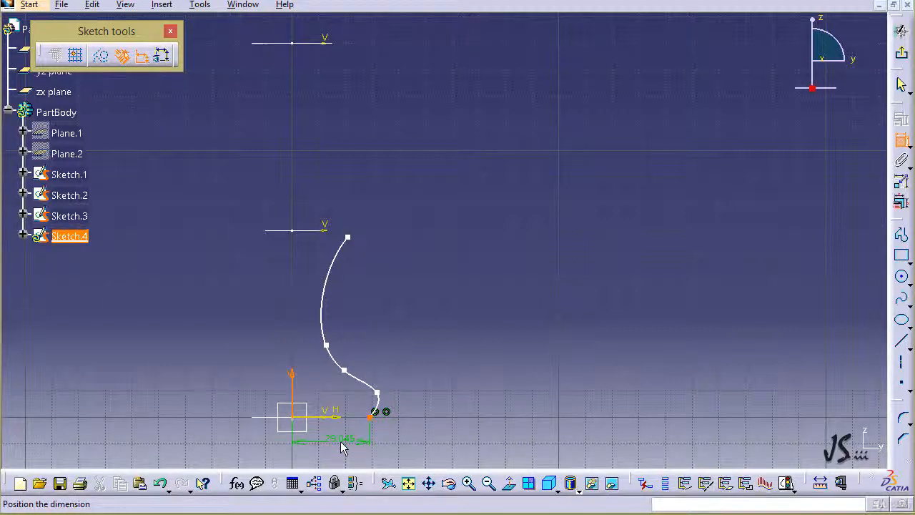
left_click(335, 398)
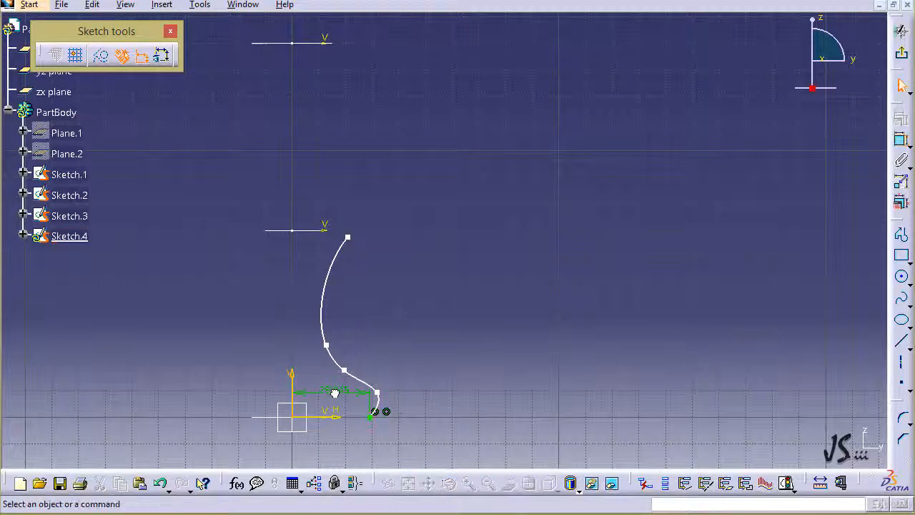
double_click(338, 397)
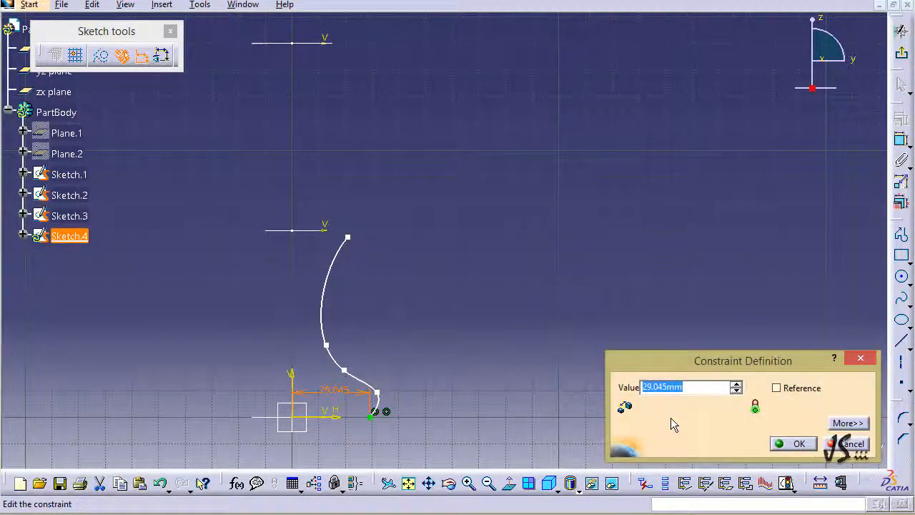
type("15")
key("Return")
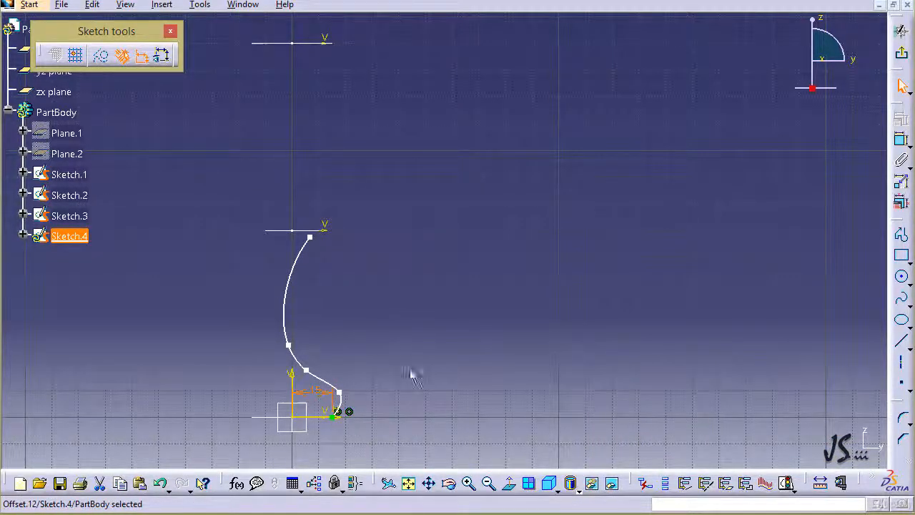
- Reshape the spline's lower curve by moving its third control point outward and down and its fourth control point outward
middle_click_drag(409, 296, 400, 438)
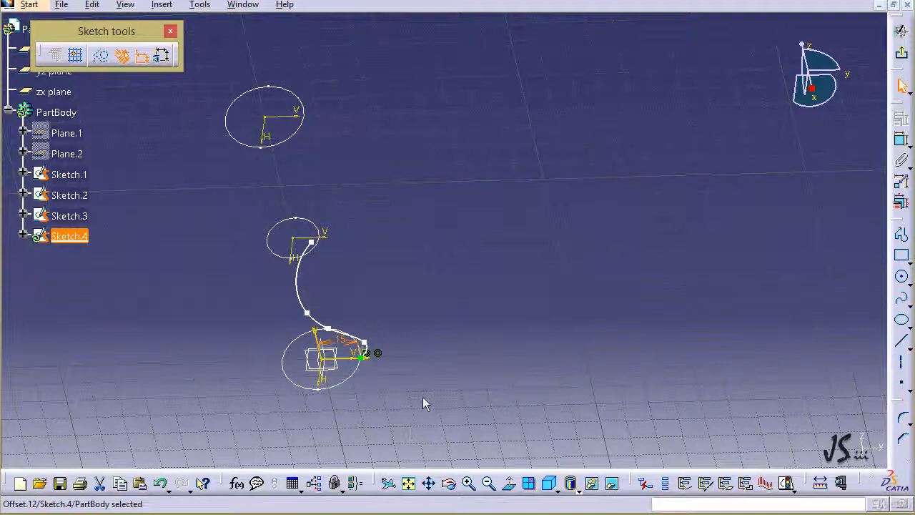
left_click(509, 483)
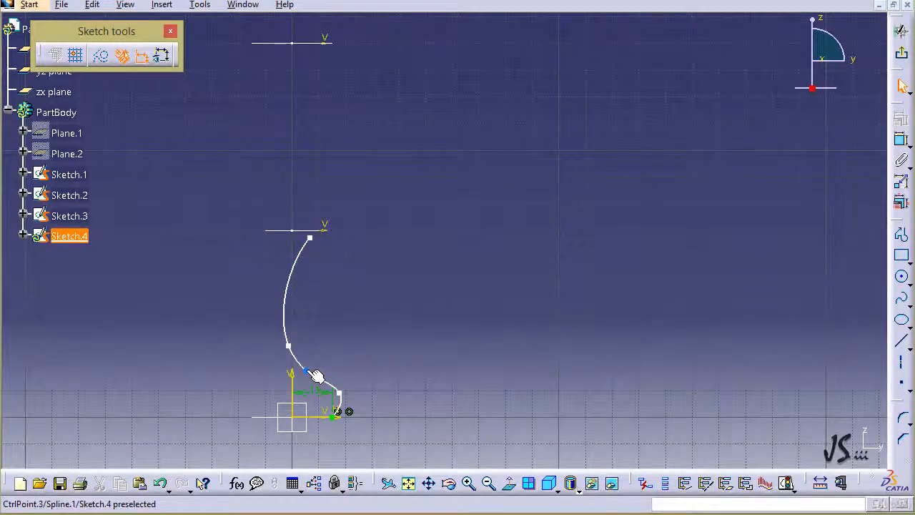
mouse_move(316, 376)
left_mouse_down()
mouse_move(307, 372)
mouse_move(316, 364)
mouse_move(317, 389)
left_mouse_up()
left_click_drag(288, 345, 303, 346)
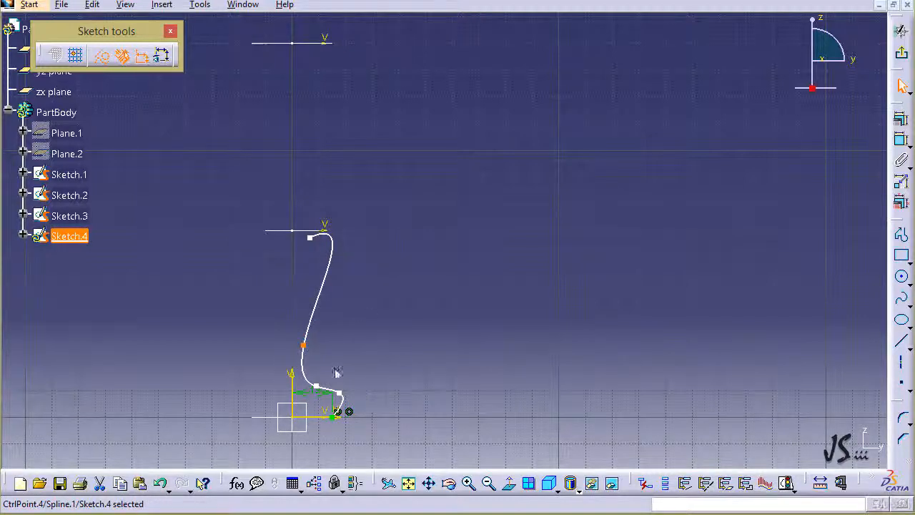
- Make the spline's upper end point coincident with the middle circle, Sketch.2
left_click(310, 238)
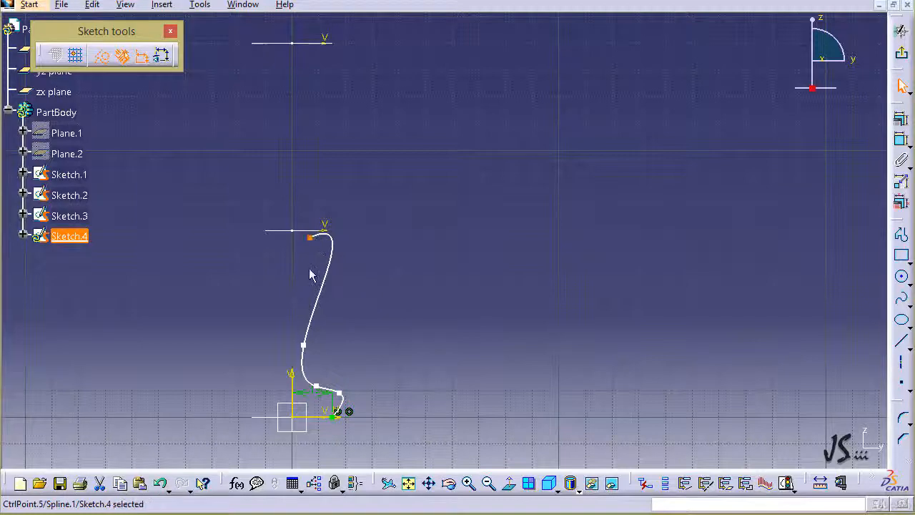
left_click(288, 231, "ctrl")
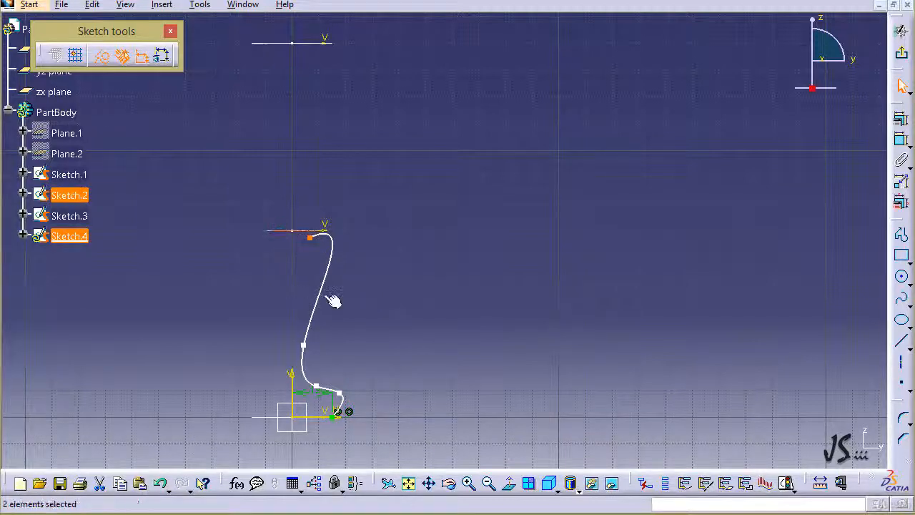
left_click(900, 119)
left_click(708, 178)
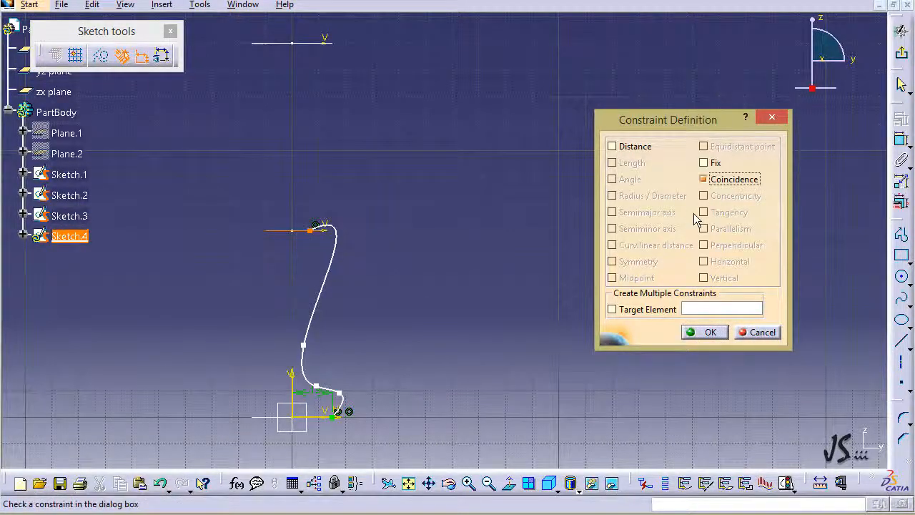
left_click(705, 332)
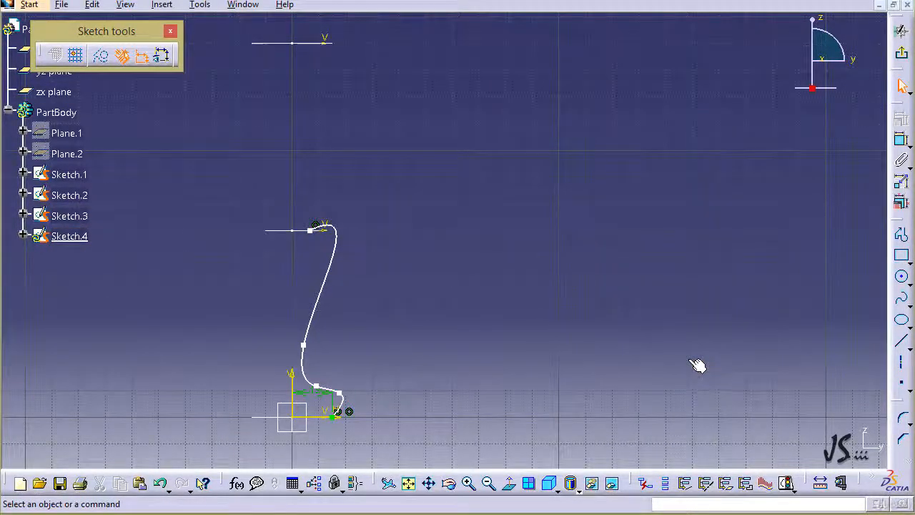
- Dimension the spline's upper end point from the vertical axis and set the distance to 10 mm
left_click(900, 140)
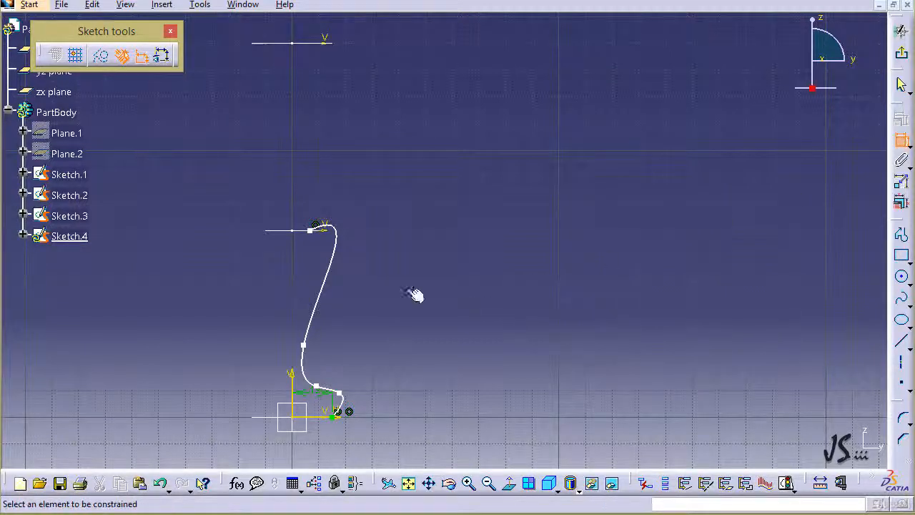
left_click(313, 230)
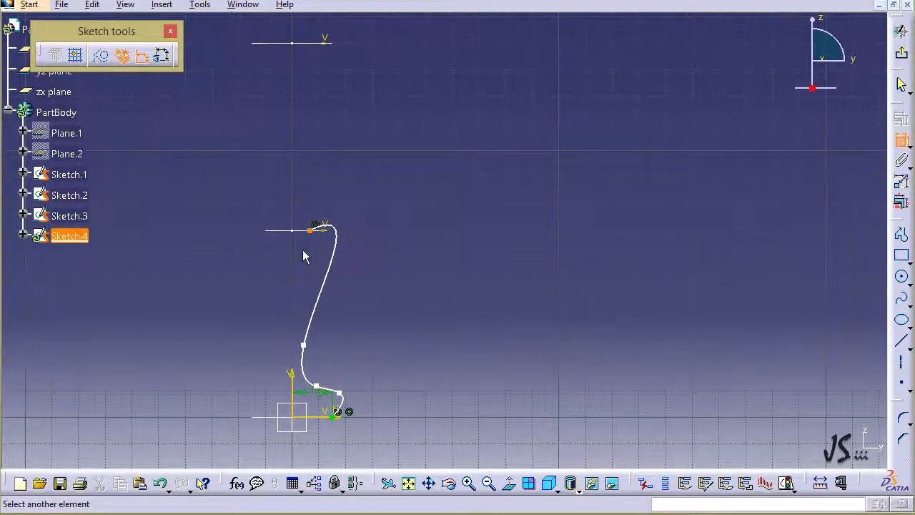
left_click(292, 370)
left_click(309, 206)
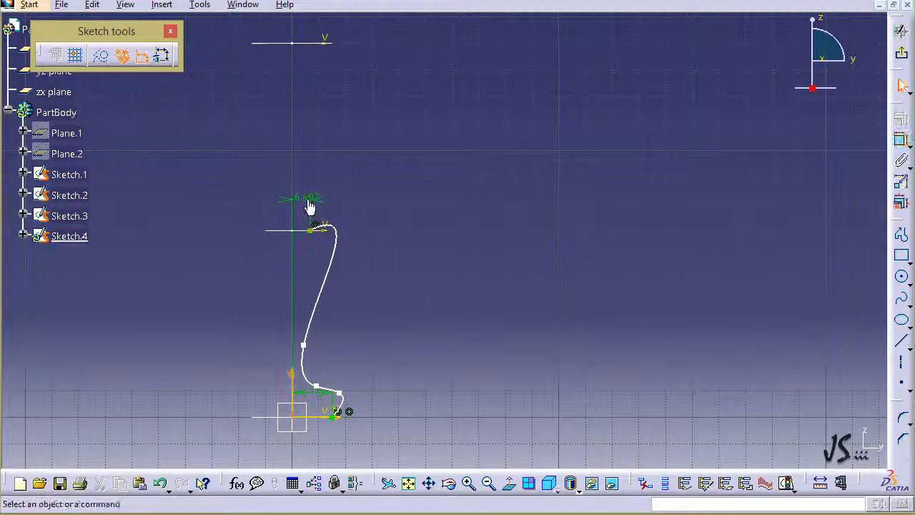
double_click(308, 202)
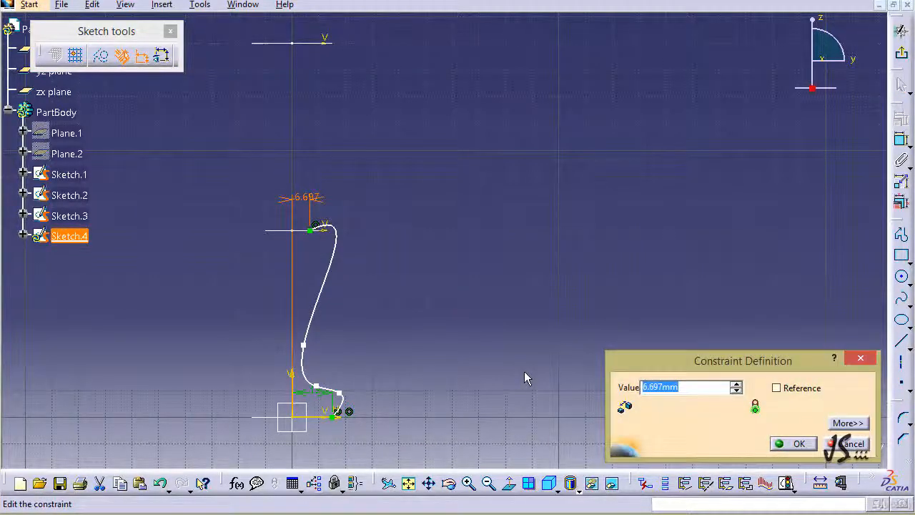
type("10")
key("Return")
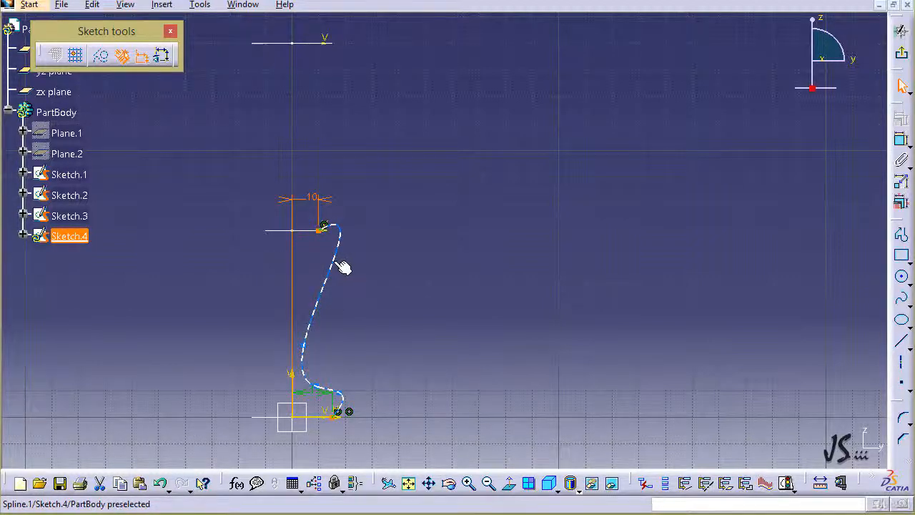
- Add a control point after the spline's fourth control point, near the upper bend, and move it directly below the upper end point
double_click(343, 267)
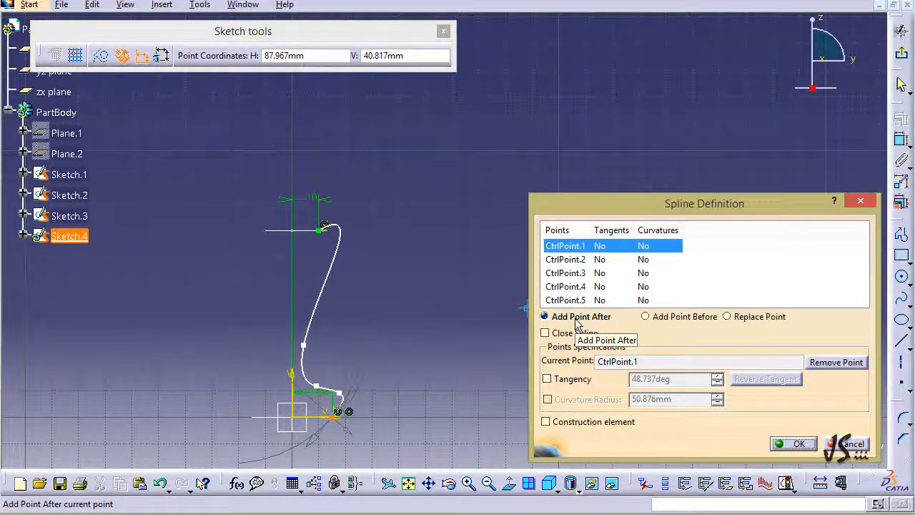
left_click(570, 277)
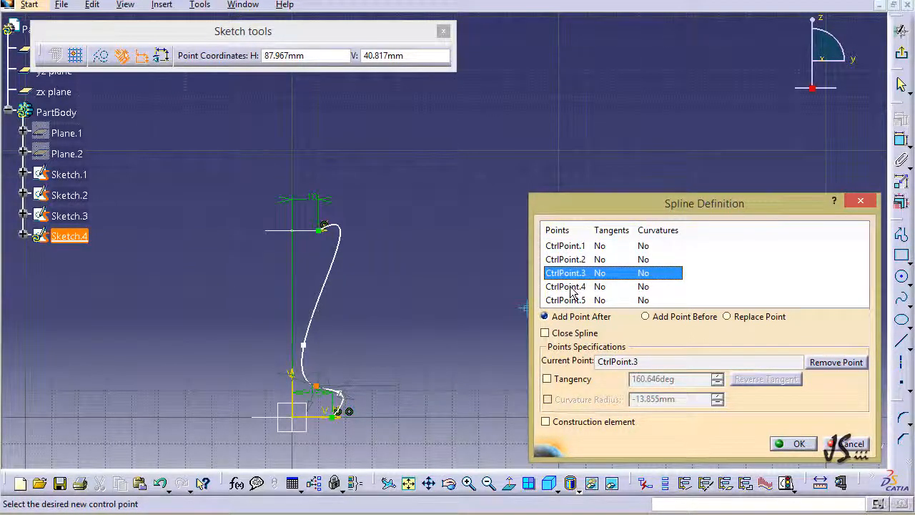
left_click(571, 289)
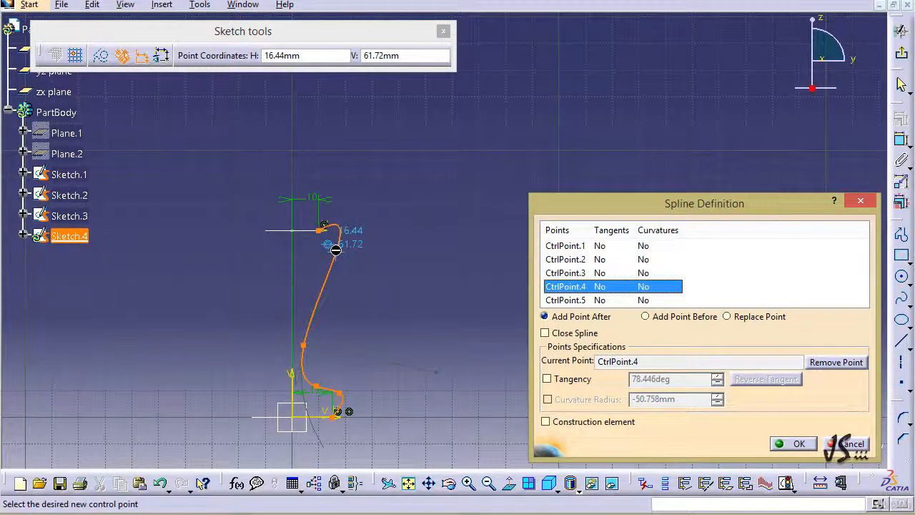
left_click(333, 250)
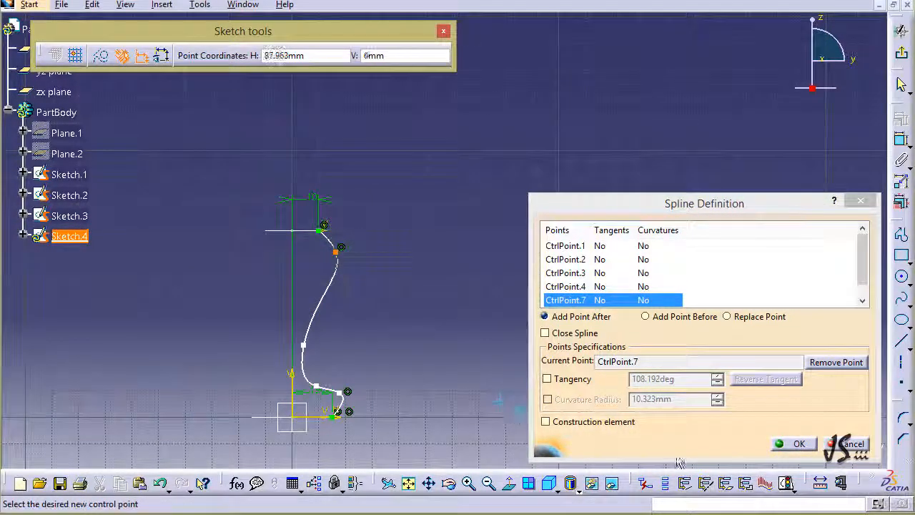
left_click(798, 445)
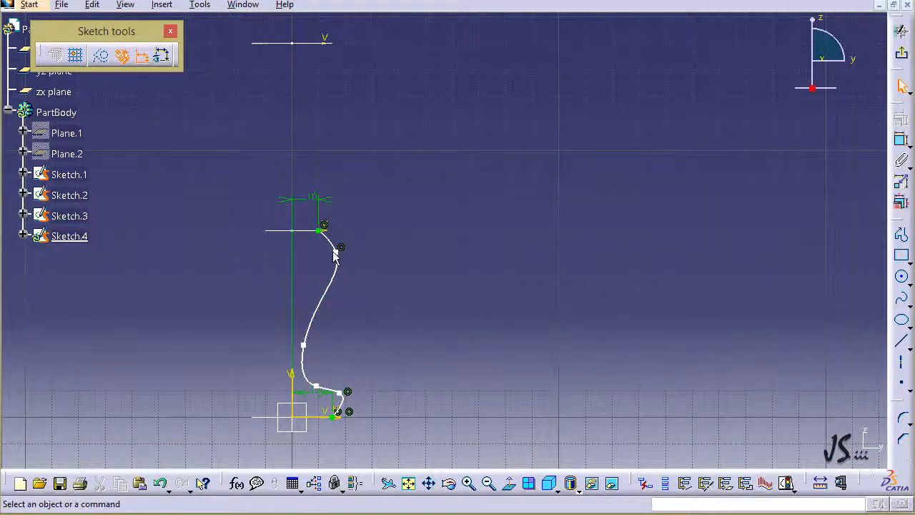
left_click_drag(341, 251, 322, 252)
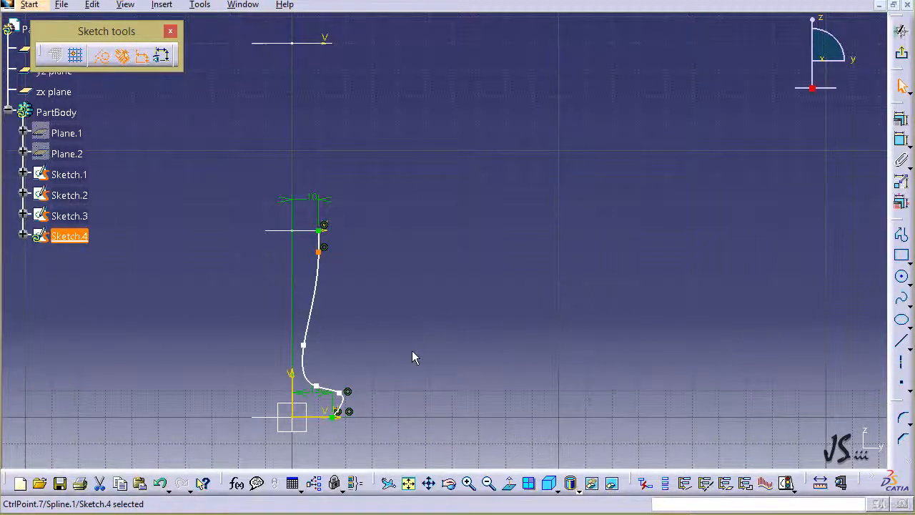
left_click(382, 291)
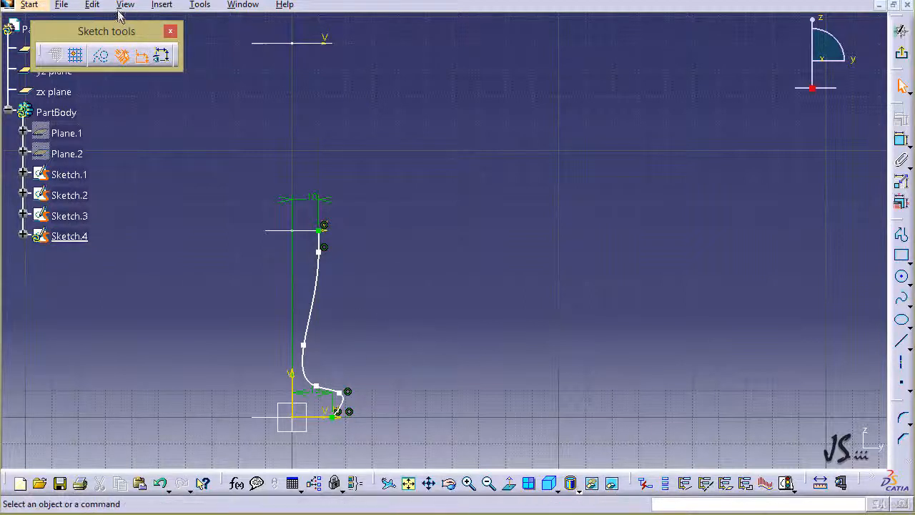
left_click(164, 6)
mouse_move(192, 73)
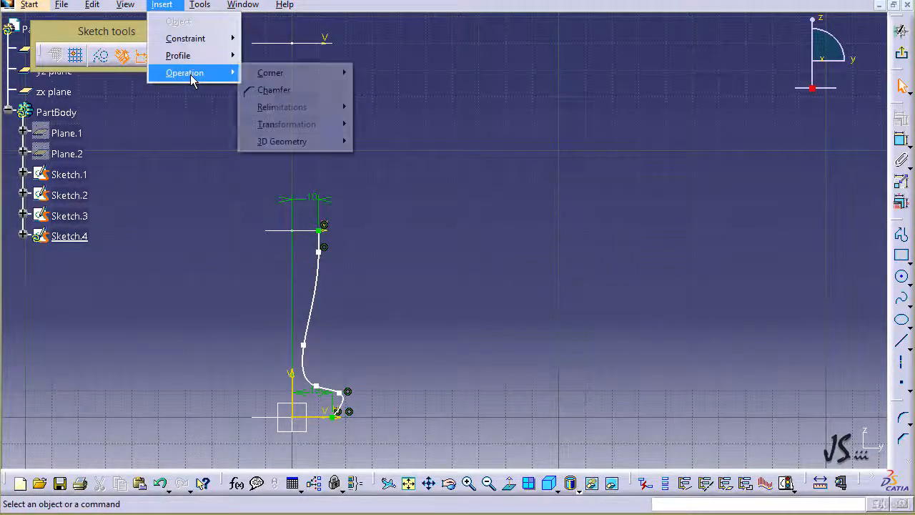
mouse_move(321, 123)
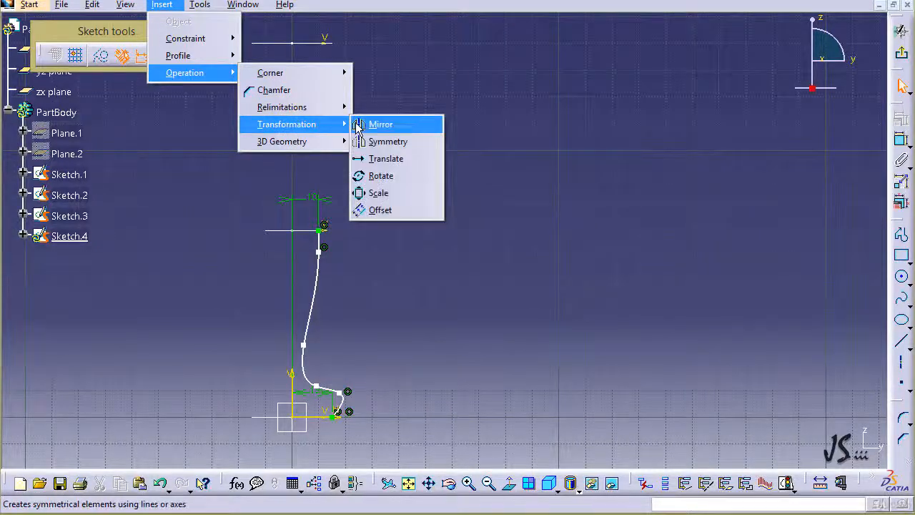
left_click(362, 125)
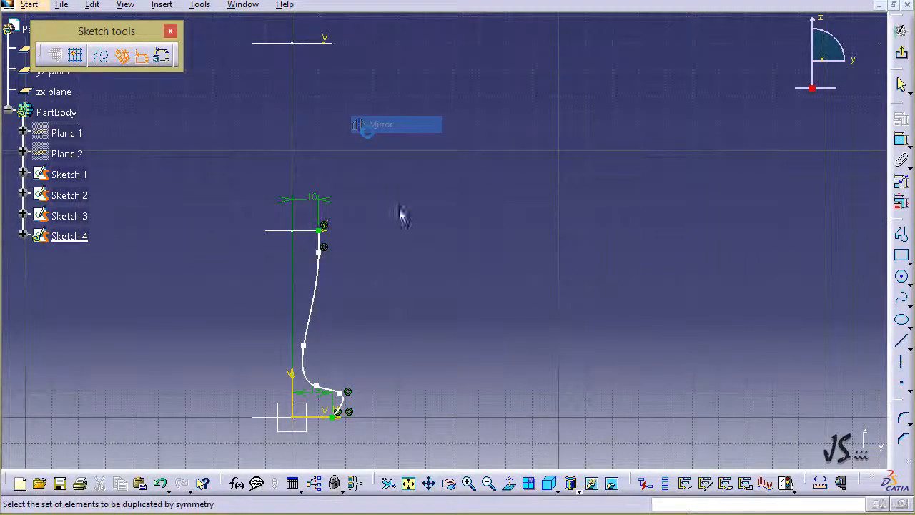
left_click(324, 292)
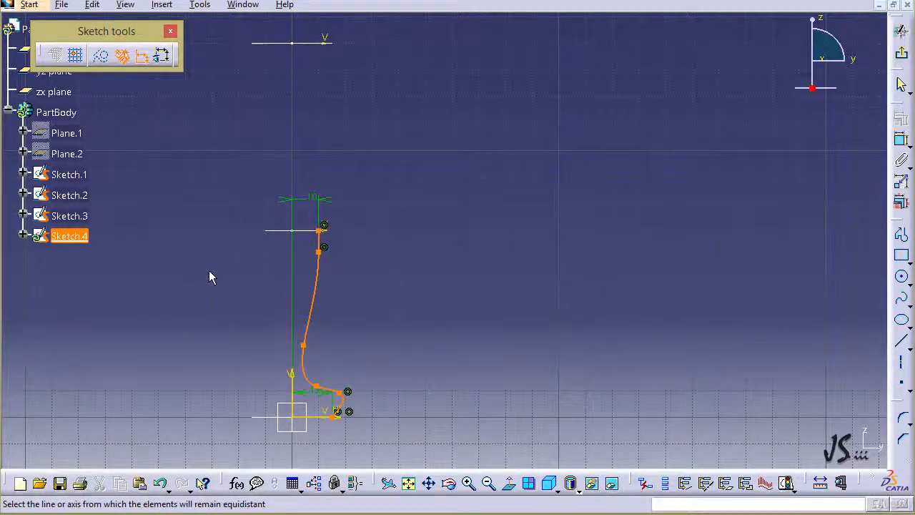
key("Escape")
- Draw a horizontal axis through the spline's upper end point, extending past both sides of the middle circle
left_click(906, 370)
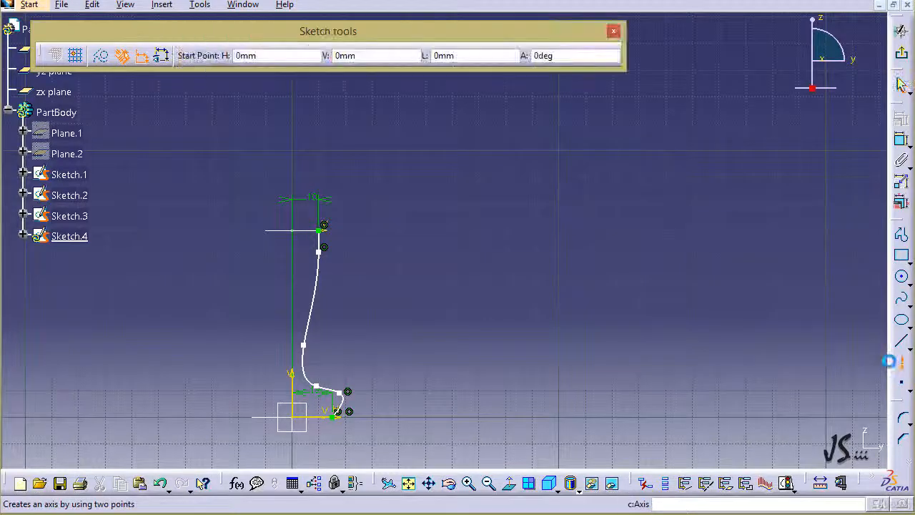
left_click(244, 230)
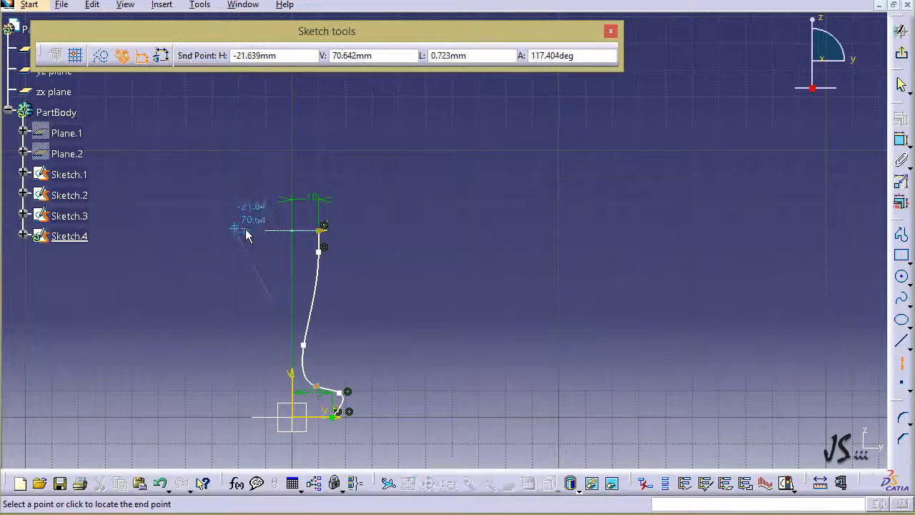
left_click(397, 230)
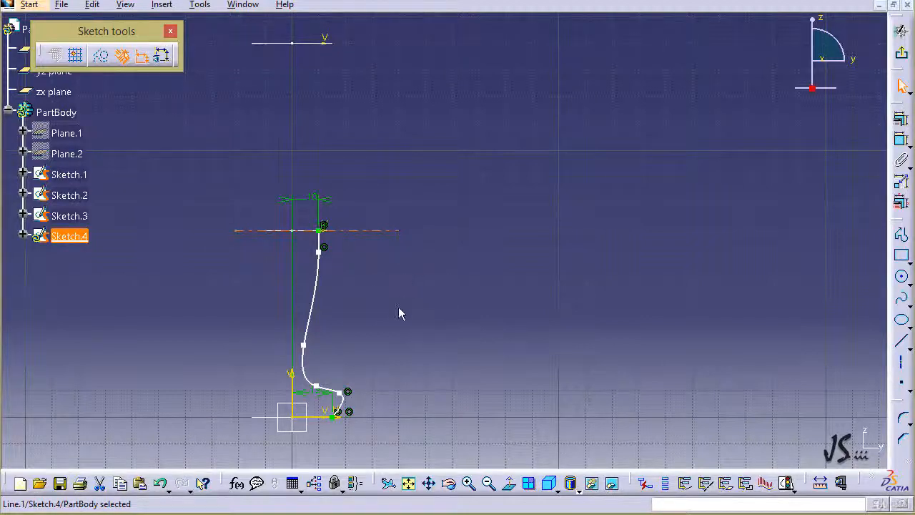
left_click(162, 4)
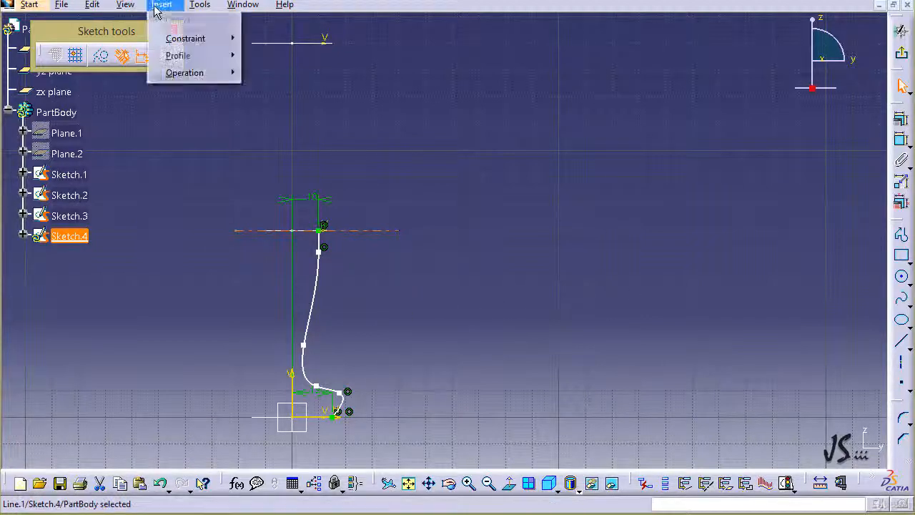
left_click(399, 209)
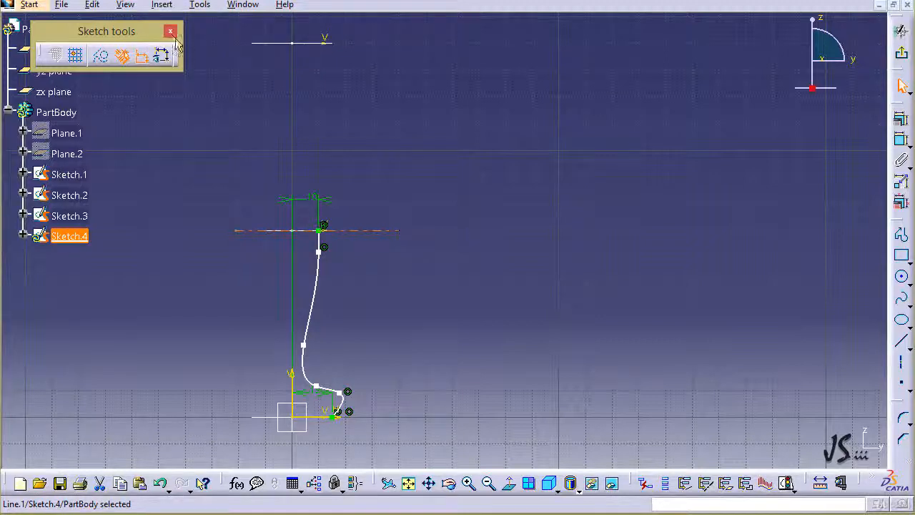
left_click(402, 165)
- Mirror the spline about the horizontal axis up to the top circle and exit the sketch
left_click(152, 7)
mouse_move(207, 73)
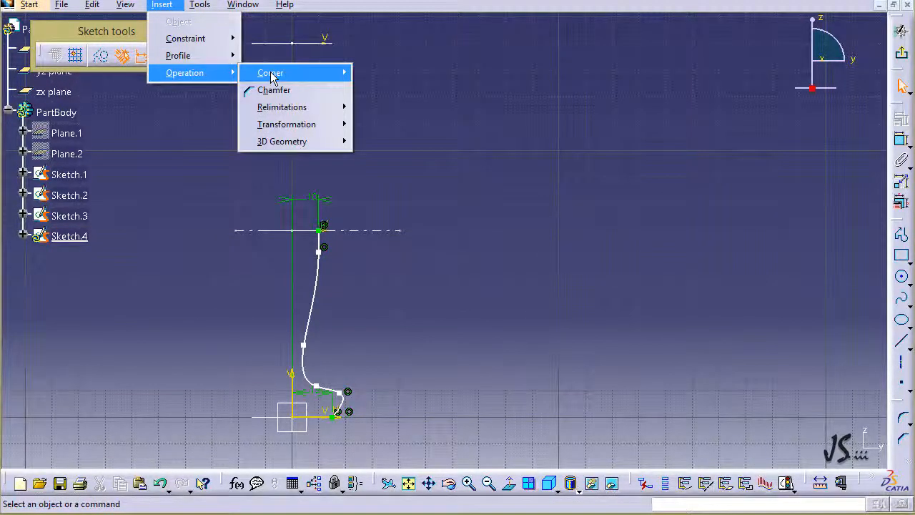
mouse_move(330, 127)
left_click(377, 124)
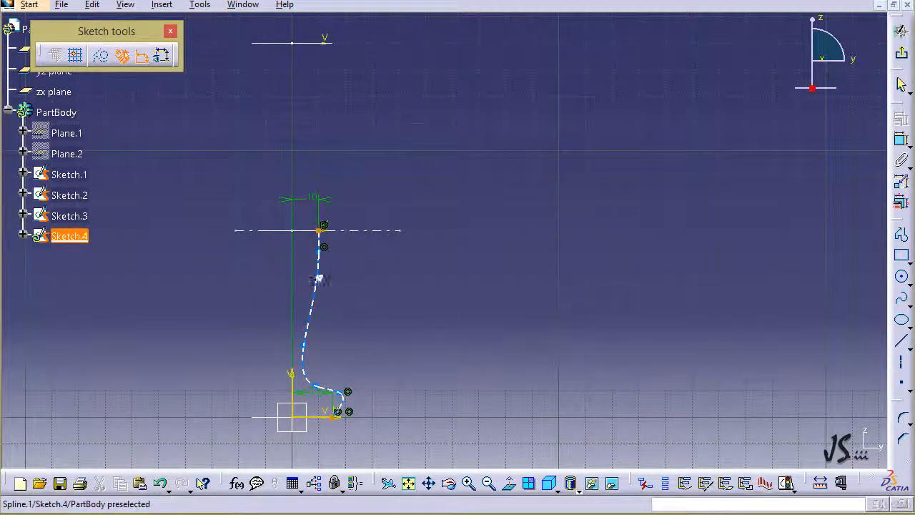
left_click(315, 283)
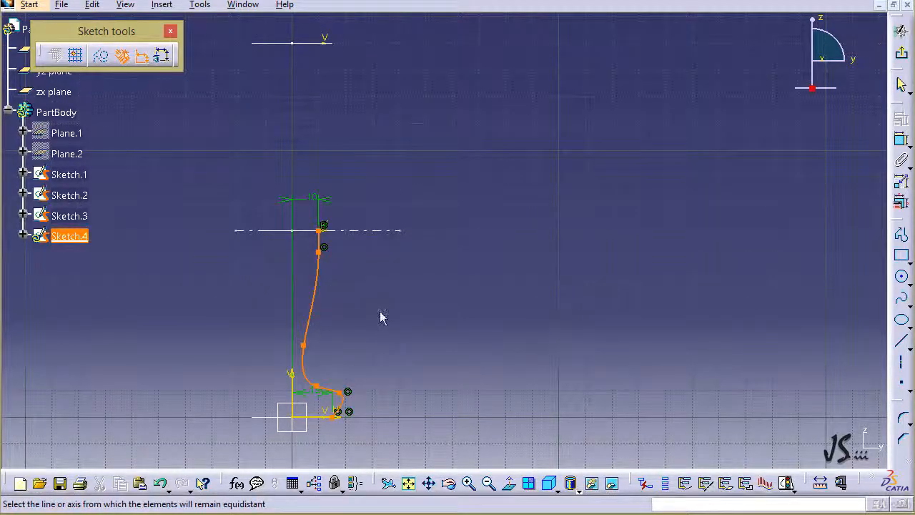
left_click(384, 231)
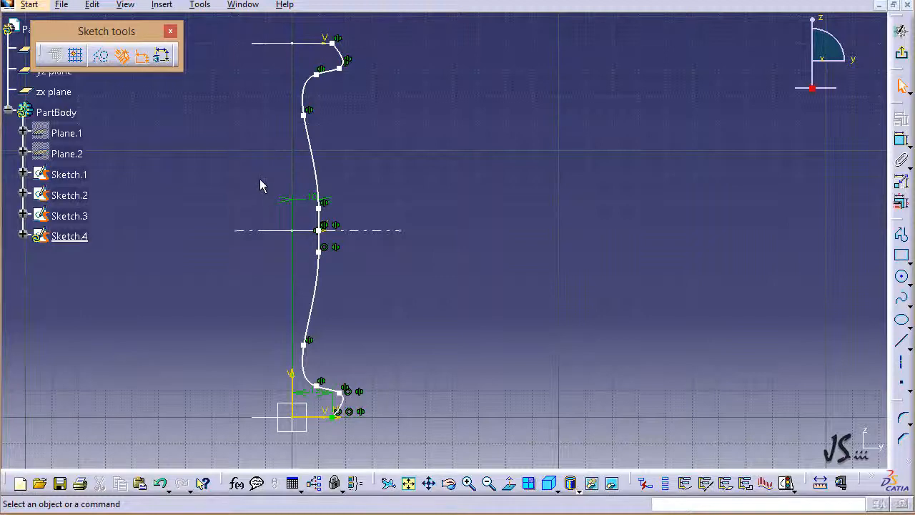
left_click(900, 75)
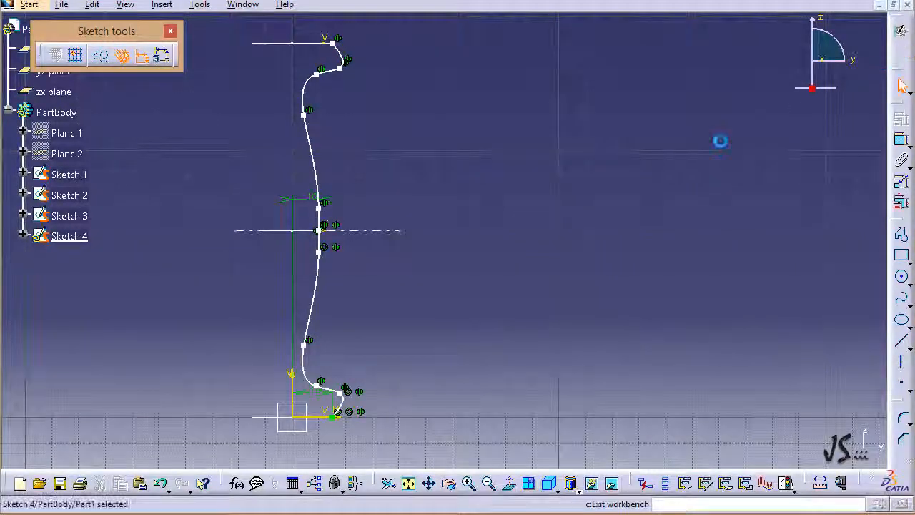
left_click(465, 217)
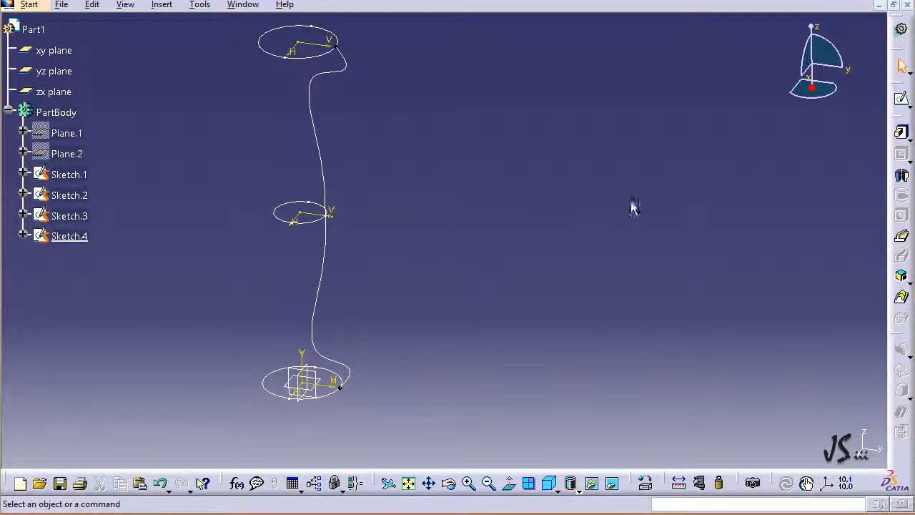
- Start a multi-sections solid with Sketch.1, Sketch.2 and Sketch.3 as its sections, from the bottom circle to the top one
left_click(162, 5)
mouse_move(220, 174)
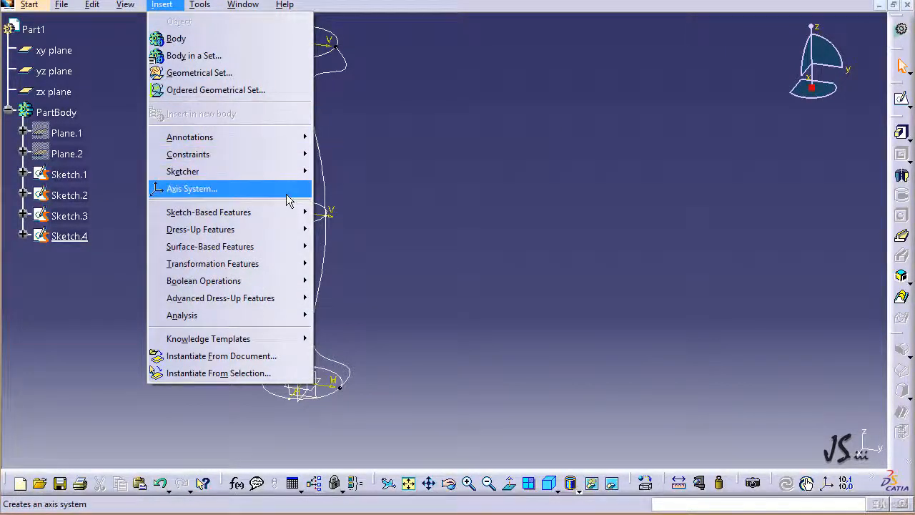
mouse_move(290, 215)
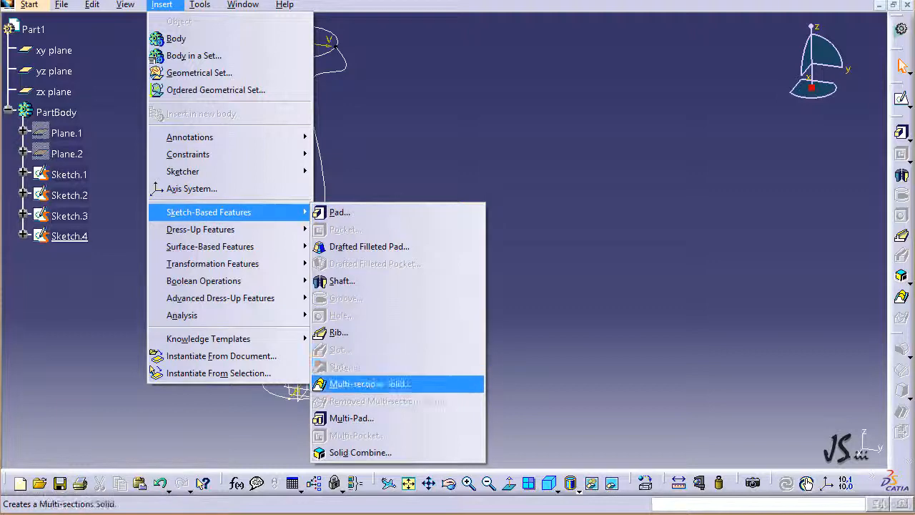
left_click(383, 384)
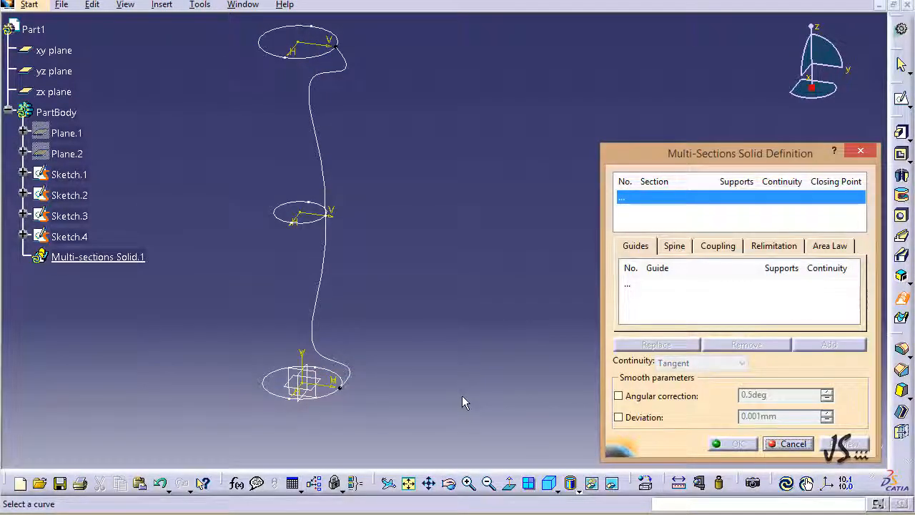
left_click(276, 394)
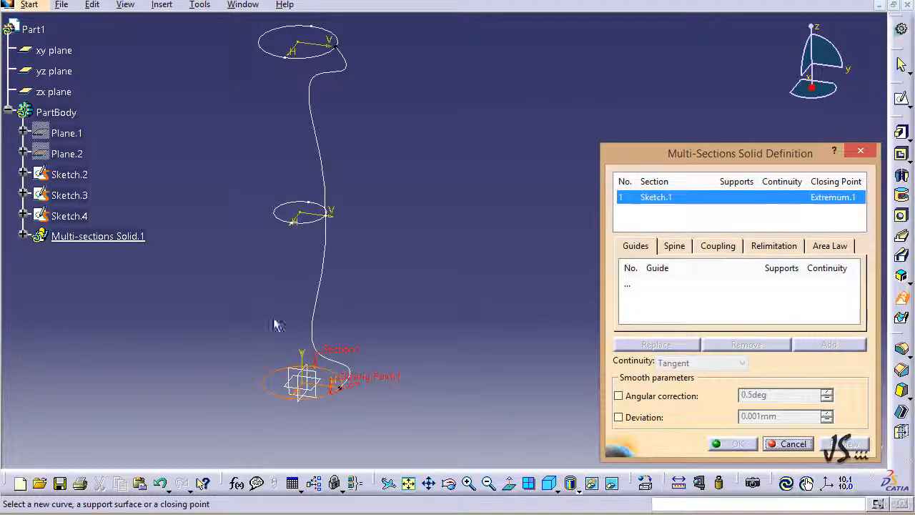
left_click(280, 217)
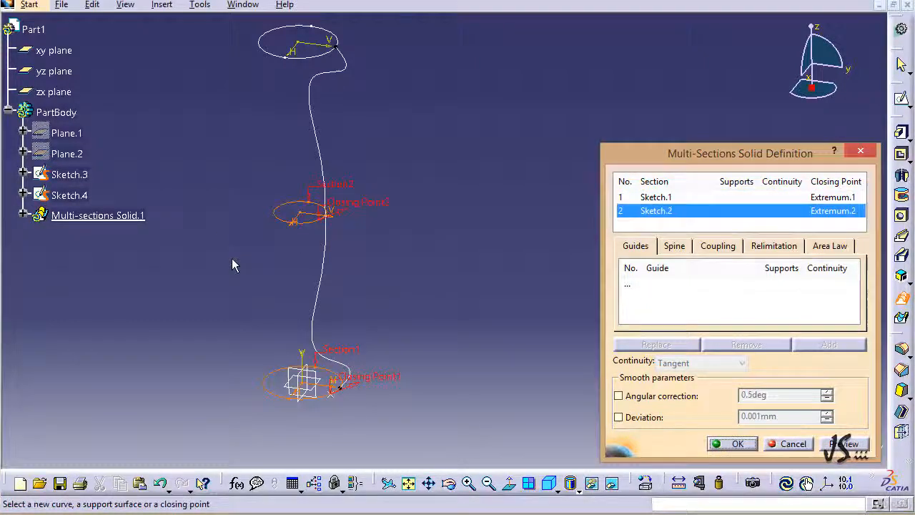
left_click(261, 44)
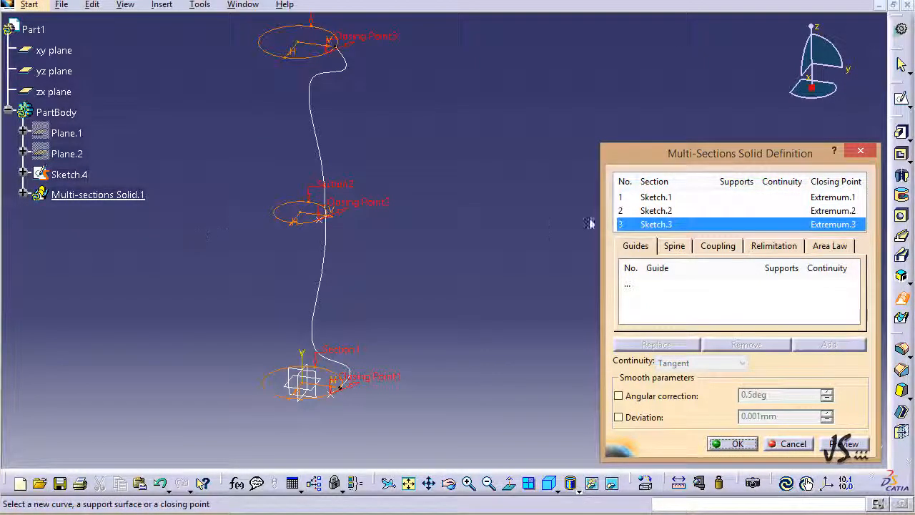
- Try Sketch.4 as the only guide of the multi-sections solid, preview the shape and discard the feature
left_click(634, 247)
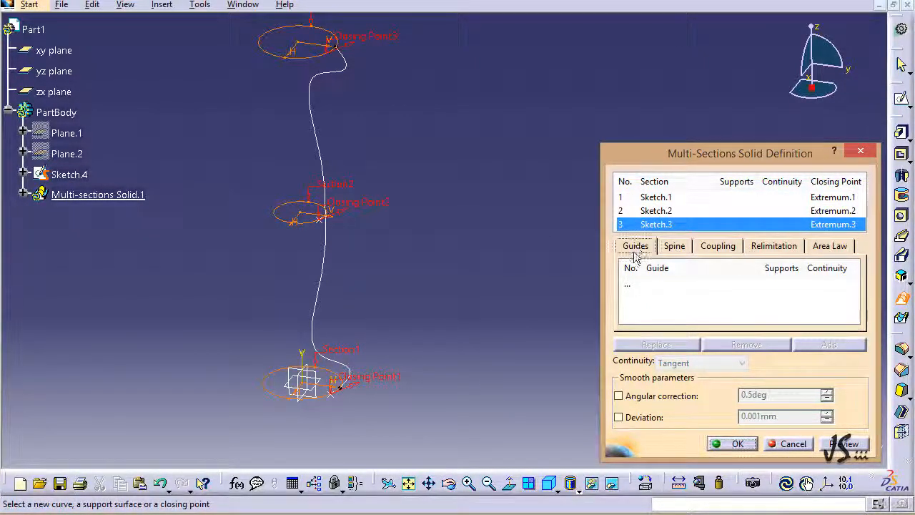
left_click(627, 286)
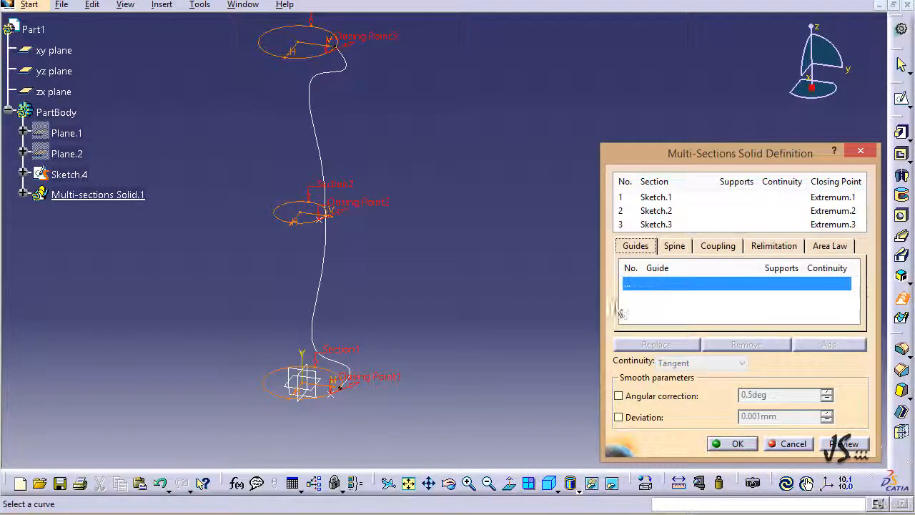
left_click(313, 95)
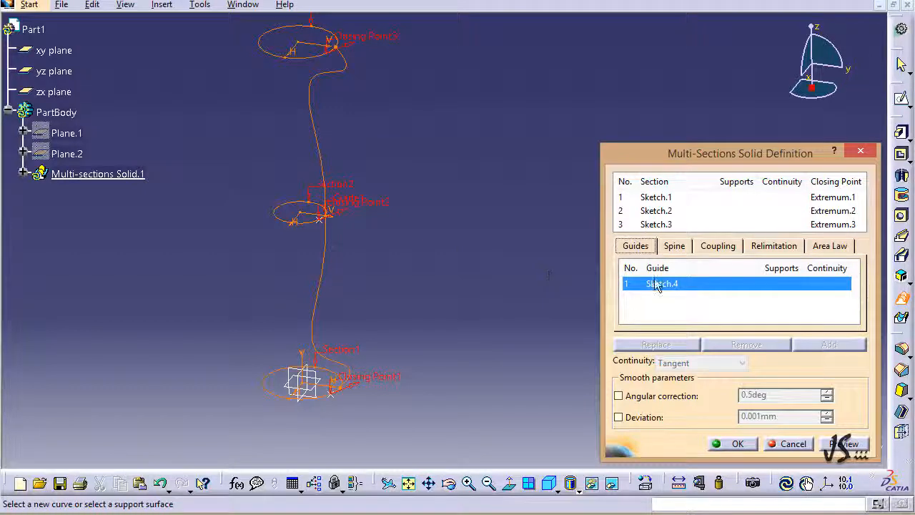
left_click(843, 444)
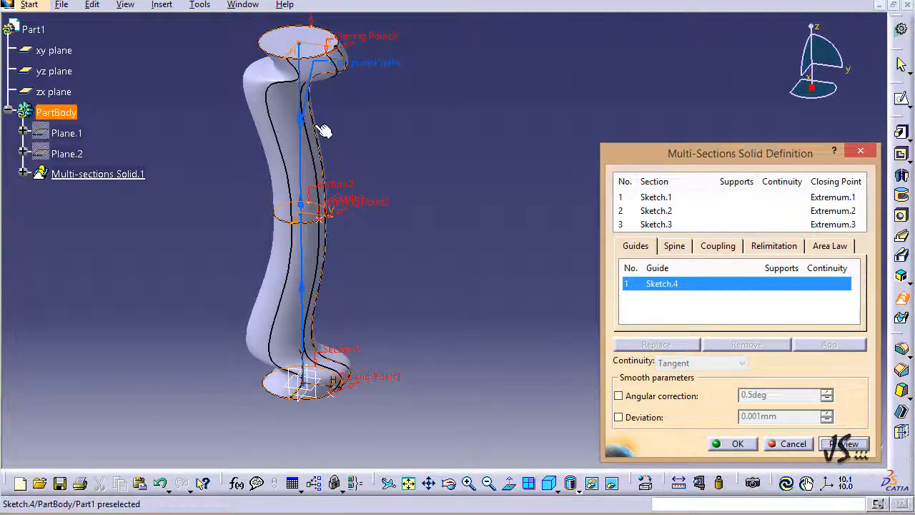
left_click(791, 444)
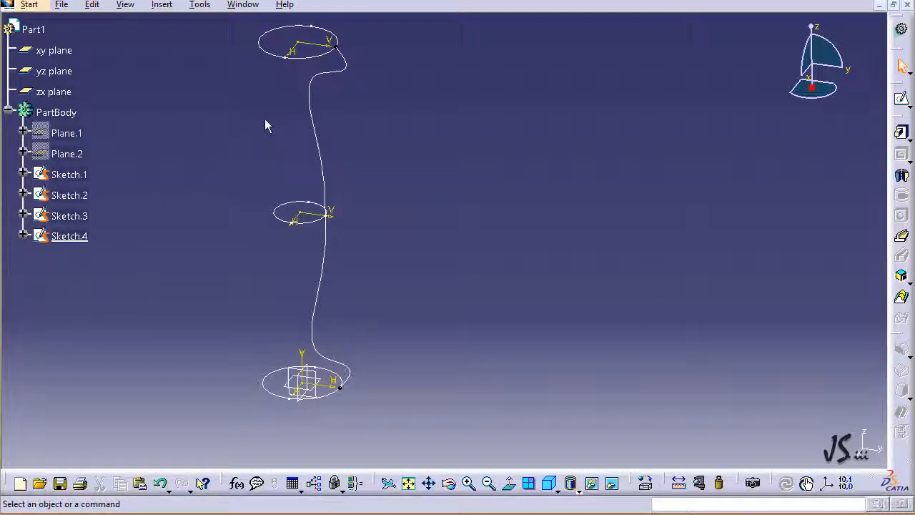
- Open a new sketch on the yz plane and project both spline halves of Sketch.4 onto it
left_click(71, 75)
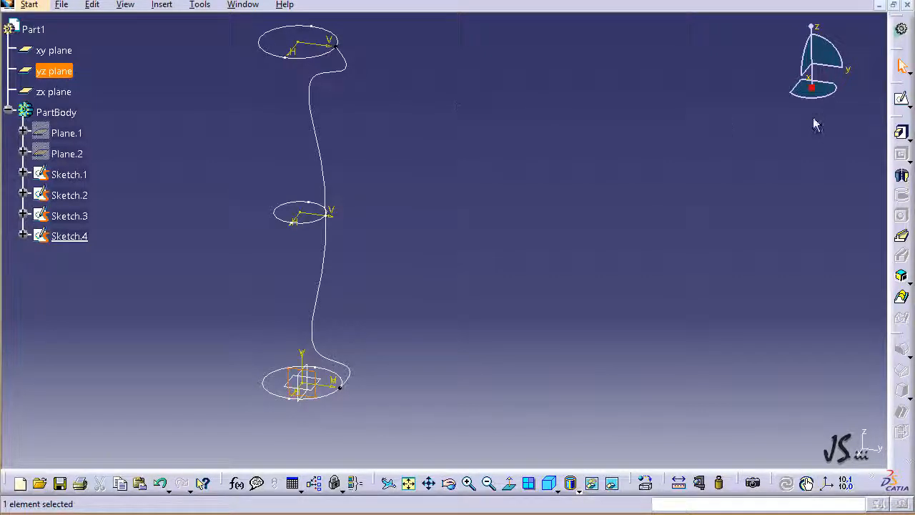
left_click(900, 99)
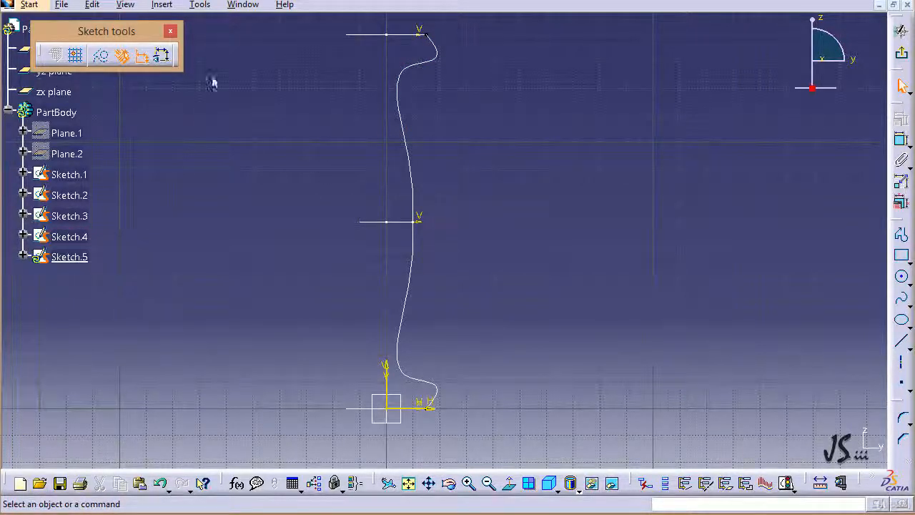
left_click(162, 5)
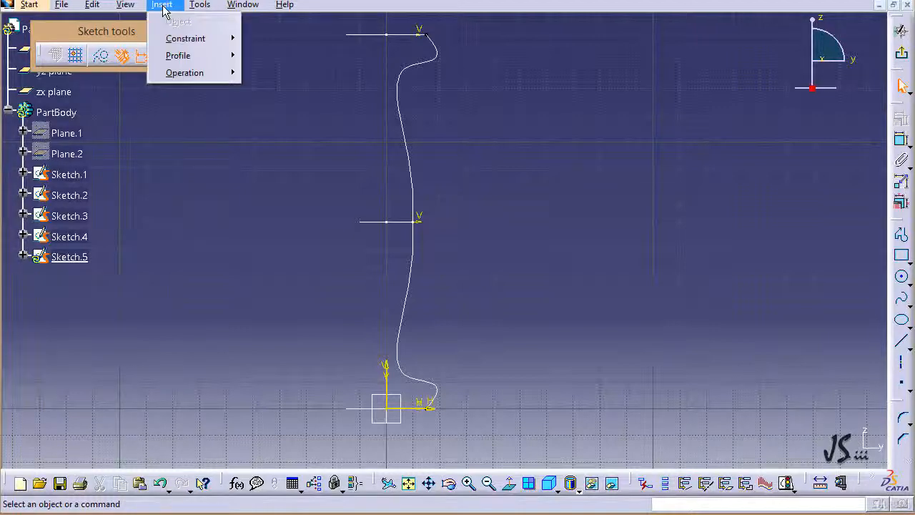
mouse_move(194, 77)
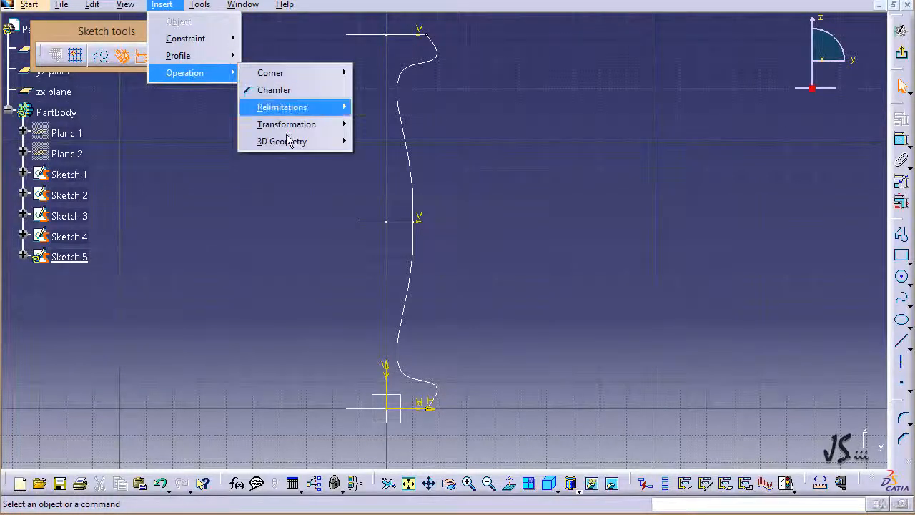
mouse_move(296, 143)
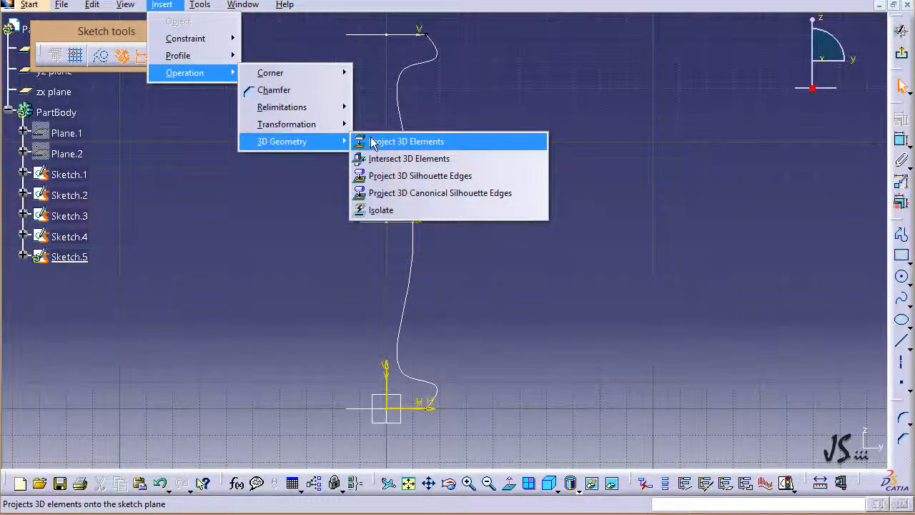
left_click(372, 143)
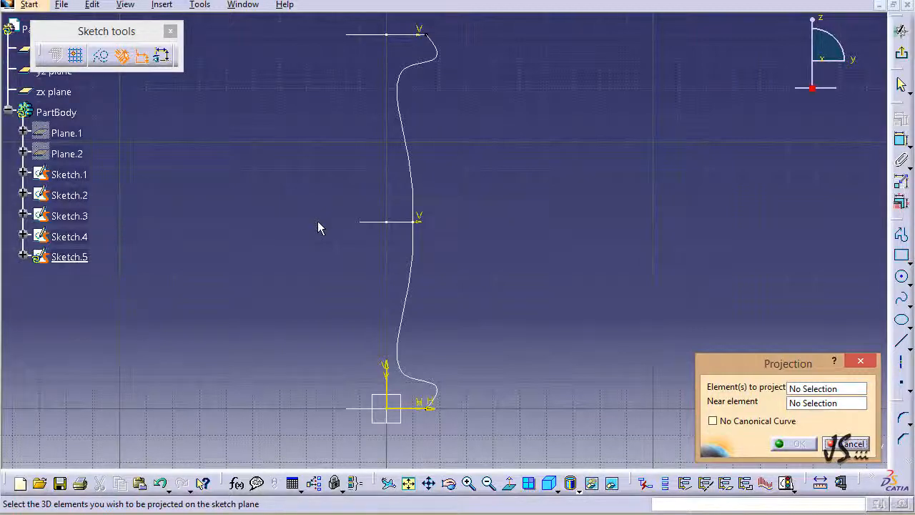
left_click(420, 193)
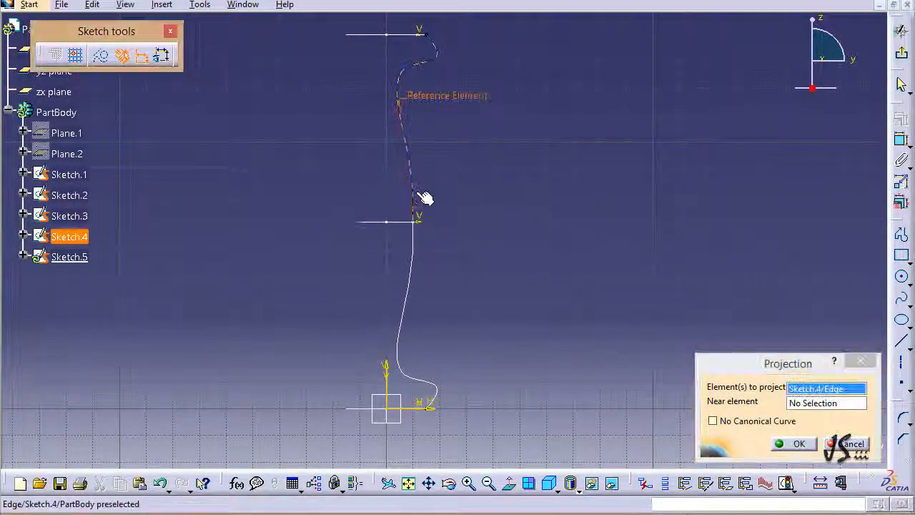
left_click(422, 250)
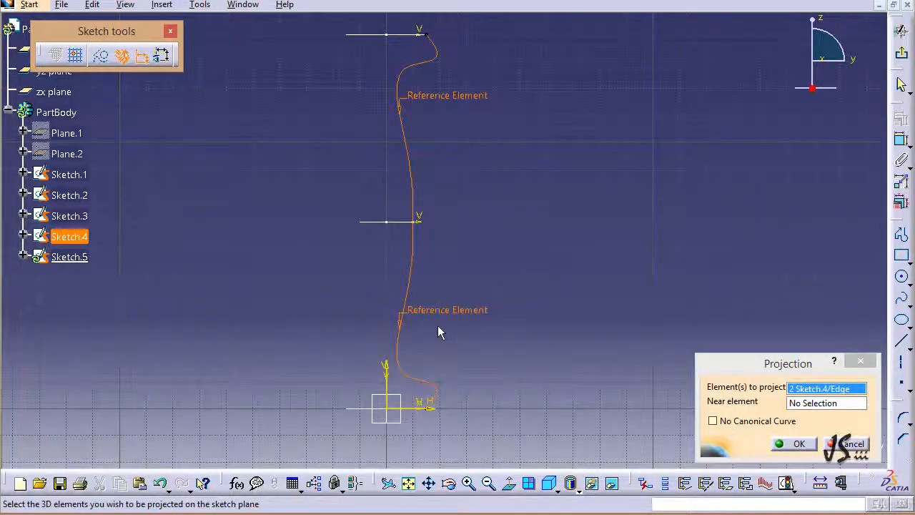
left_click(794, 443)
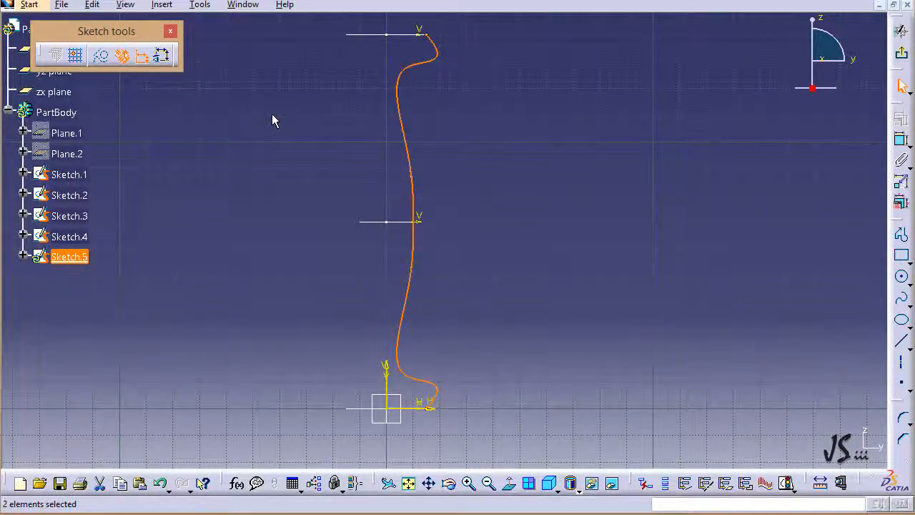
- Flip the projected curves to the opposite side with Symmetry about the vertical axis, and exit the sketch
left_click(168, 7)
mouse_move(239, 75)
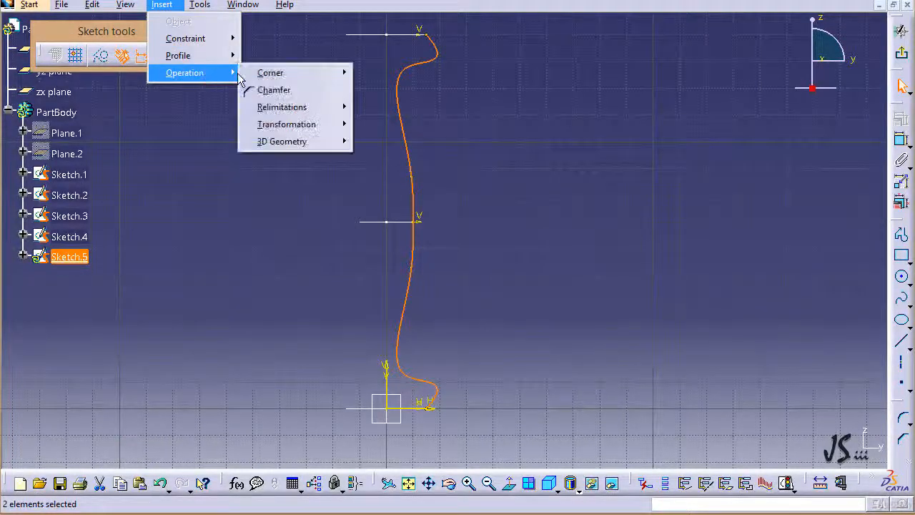
mouse_move(316, 126)
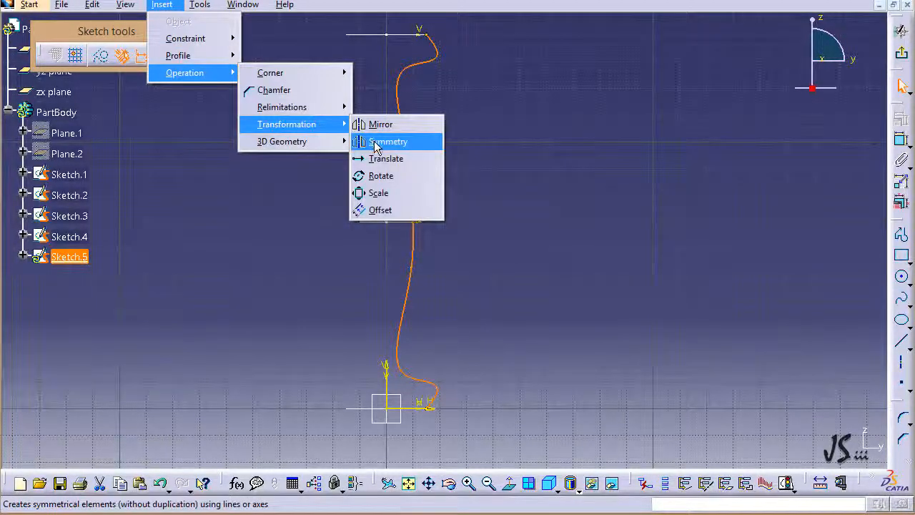
left_click(377, 142)
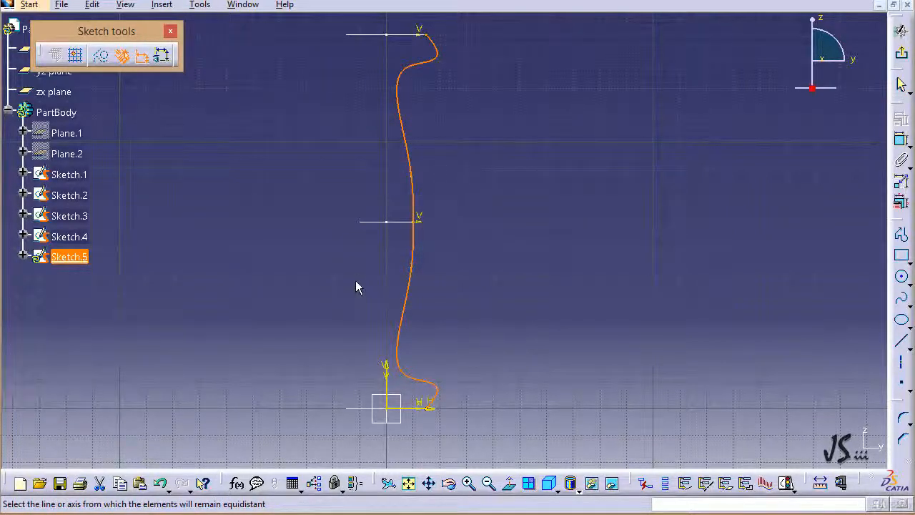
left_click(392, 384)
left_click(392, 384)
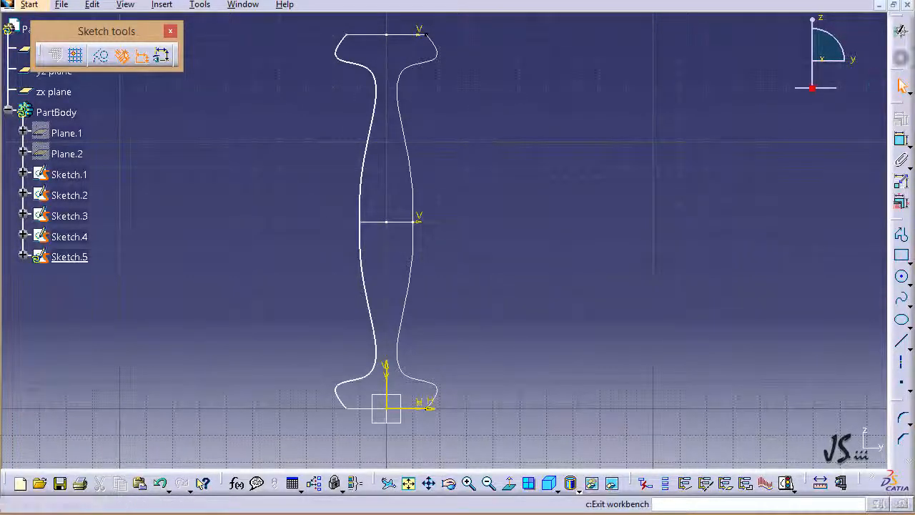
left_click(901, 53)
left_click(576, 256)
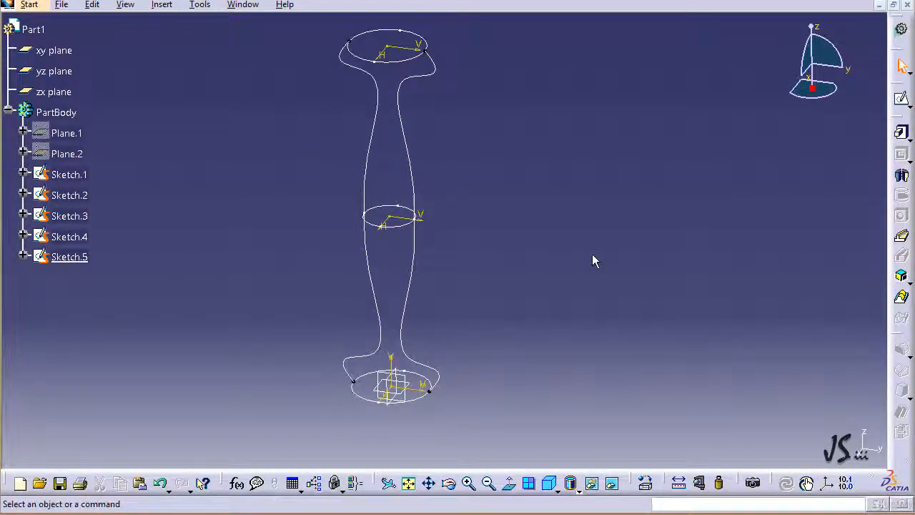
- Start a new multi-sections solid with the bottom, middle and top circles (Sketch.1, Sketch.2, Sketch.3) as its sections
left_click(161, 5)
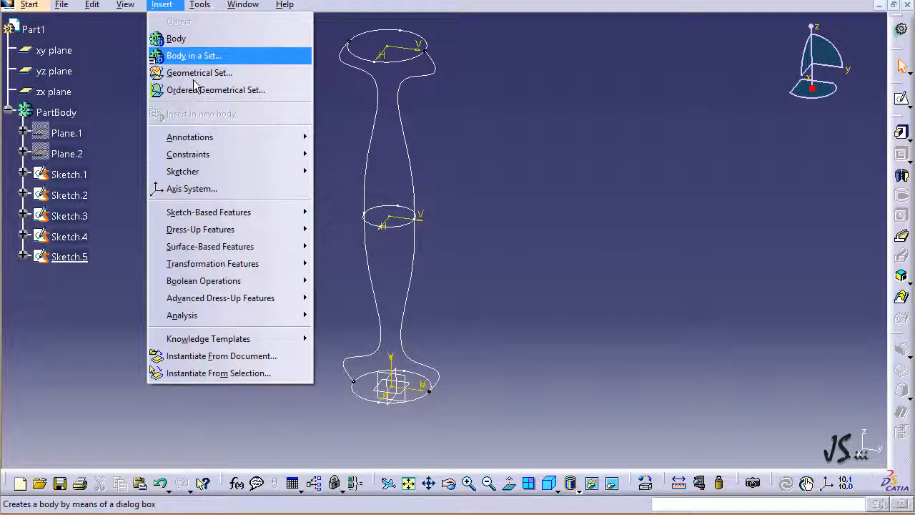
mouse_move(252, 211)
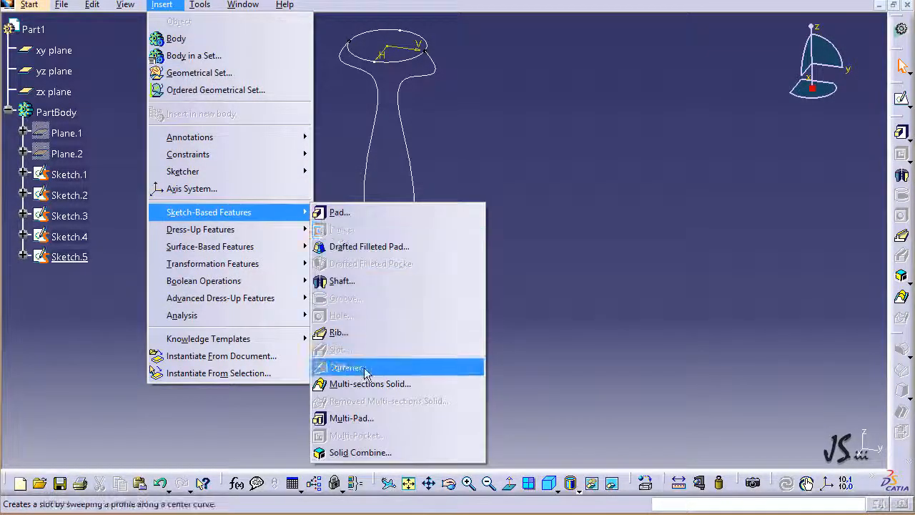
left_click(343, 384)
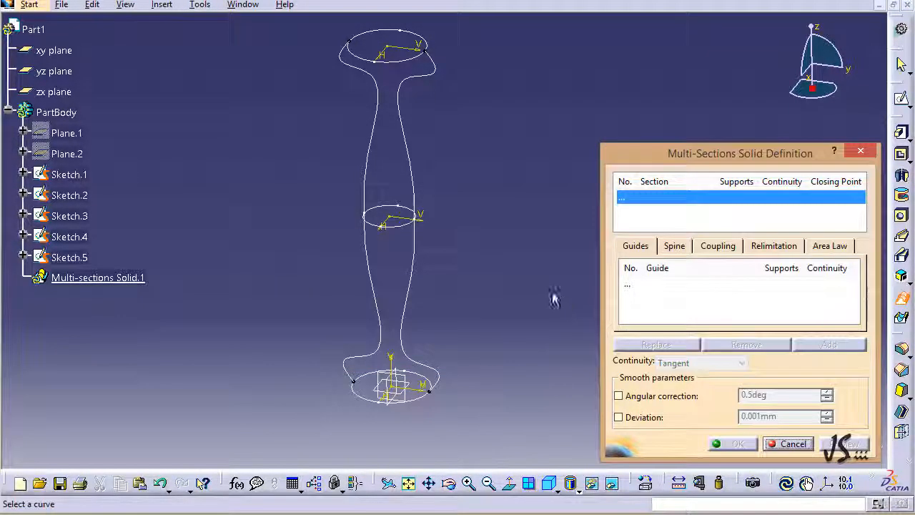
left_click(414, 398)
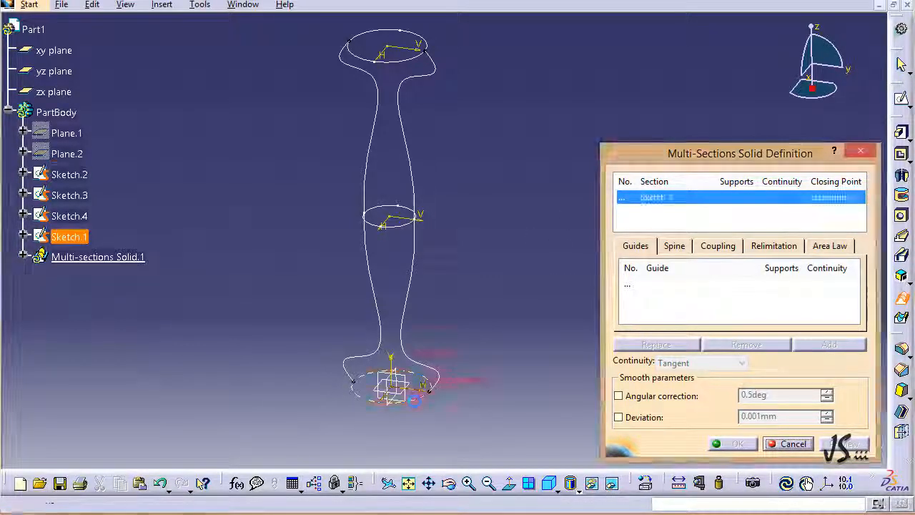
left_click(406, 231)
left_click(397, 67)
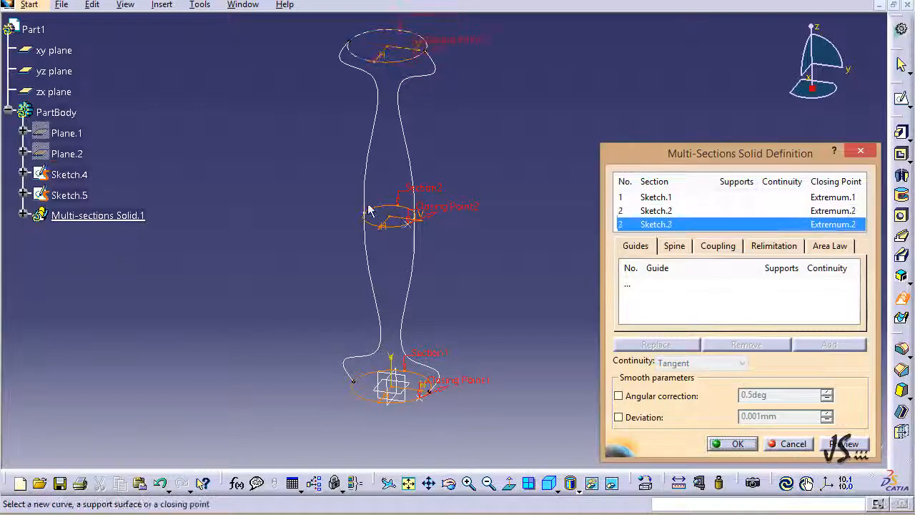
- Add Sketch.4 and Sketch.5 as guides, preview the multi-sections solid and create it
left_click(633, 285)
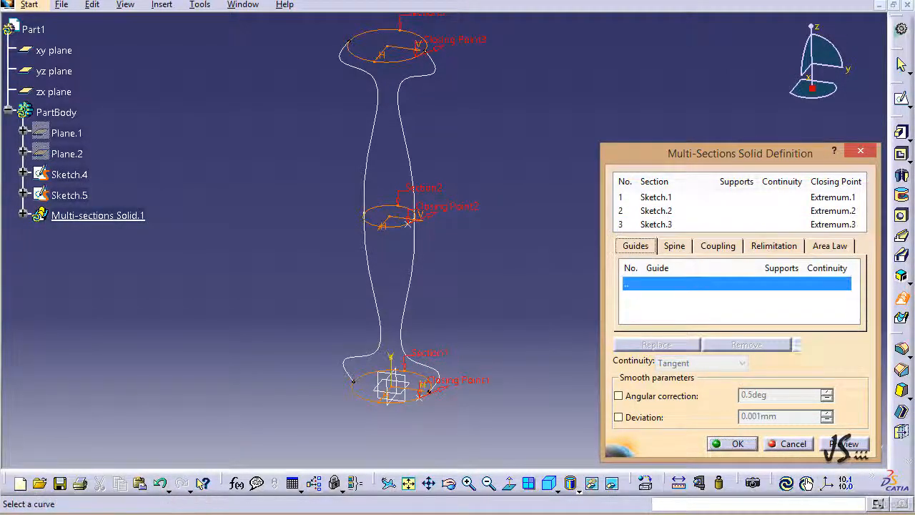
left_click(412, 155)
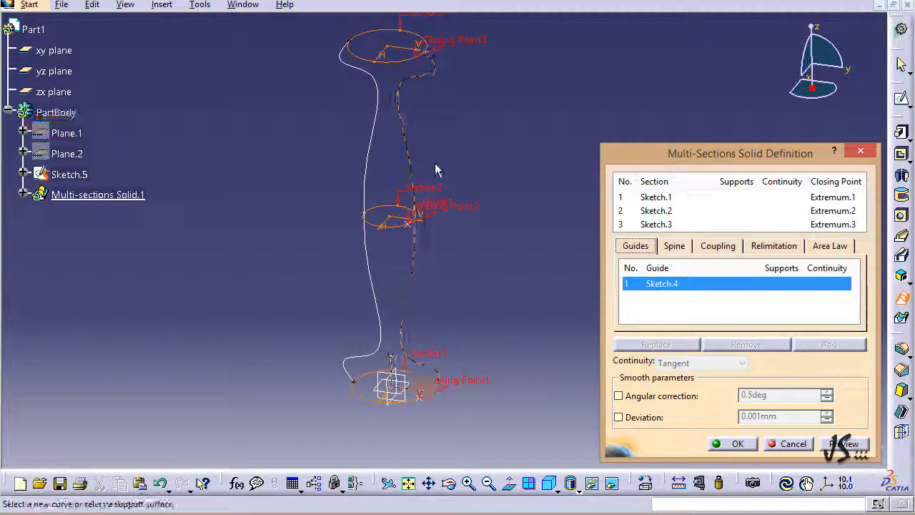
left_click(372, 156)
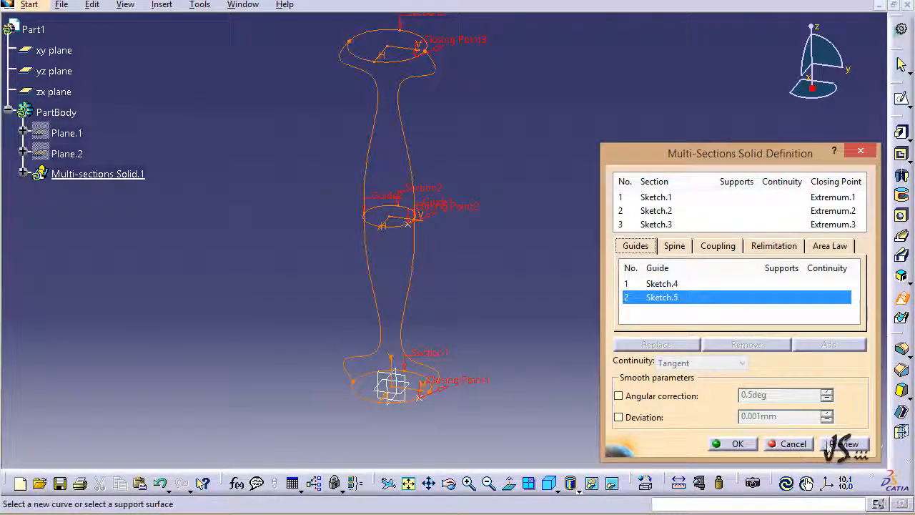
left_click(836, 444)
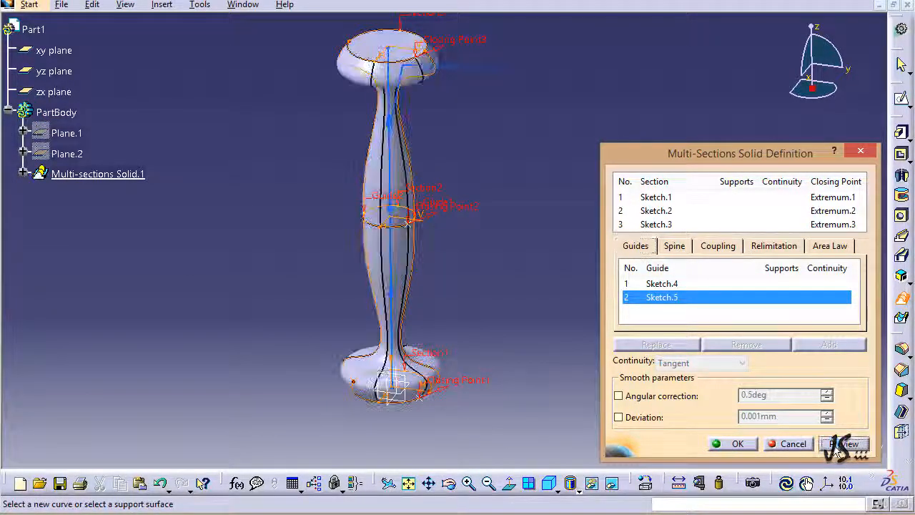
left_click(735, 445)
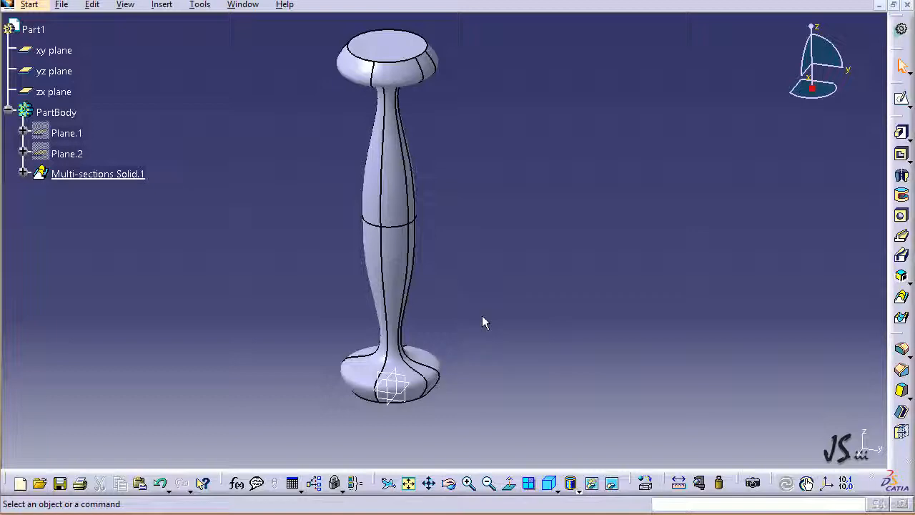
middle_click_drag(482, 315, 510, 359)
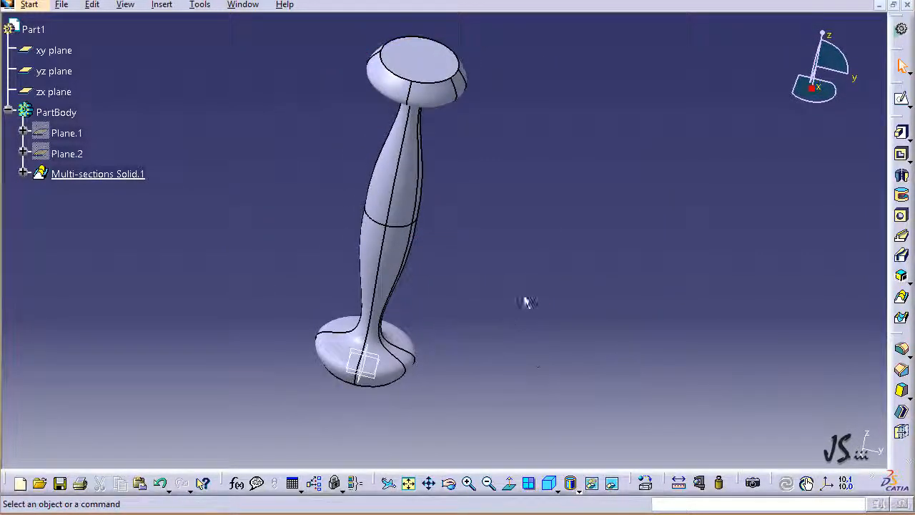